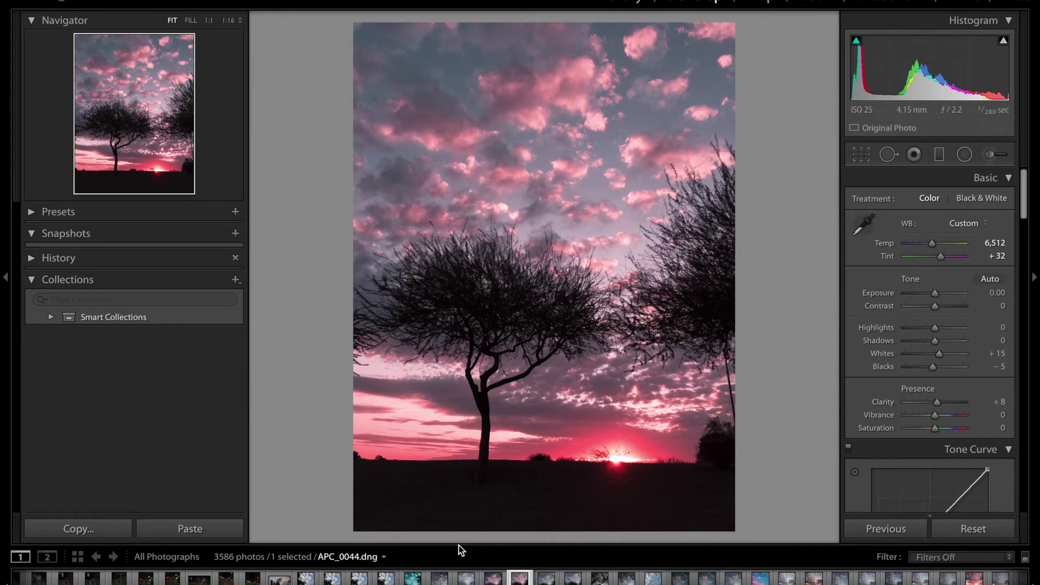
Reset all develop adjustments on the pink tree sunset photo.
{"action": "left_click", "coordinate": [493, 578]}
{"action": "left_click", "coordinate": [973, 530]}
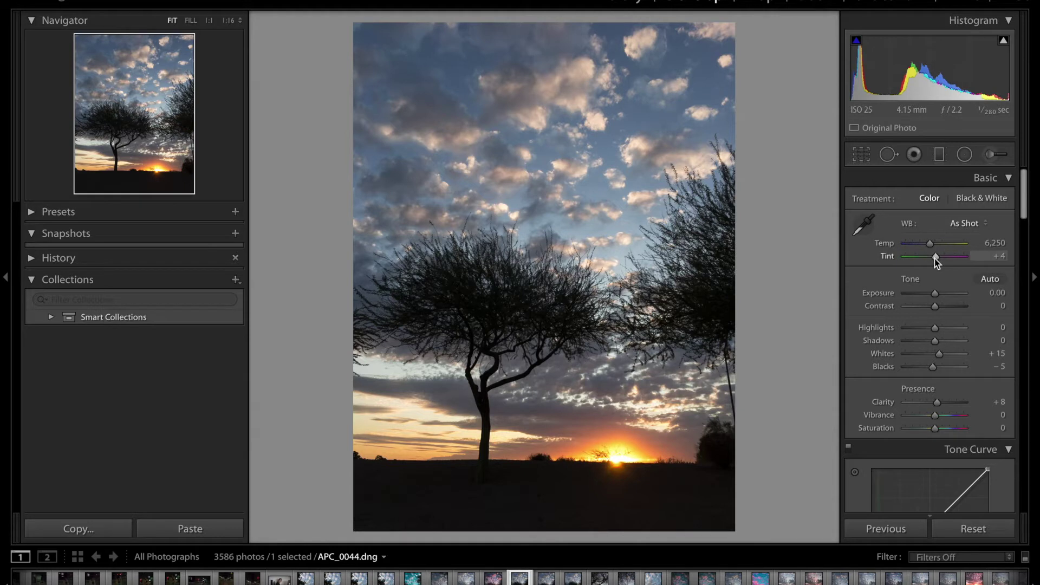
Try a warmer, more magenta white balance with Temp 8,451 and Tint +61, and restore both to their original values.
{"action": "mouse_move", "coordinate": [935, 259]}
{"action": "left_mouse_down"}
{"action": "mouse_move", "coordinate": [933, 243]}
{"action": "mouse_move", "coordinate": [947, 255]}
{"action": "mouse_move", "coordinate": [947, 246]}
{"action": "left_mouse_up"}
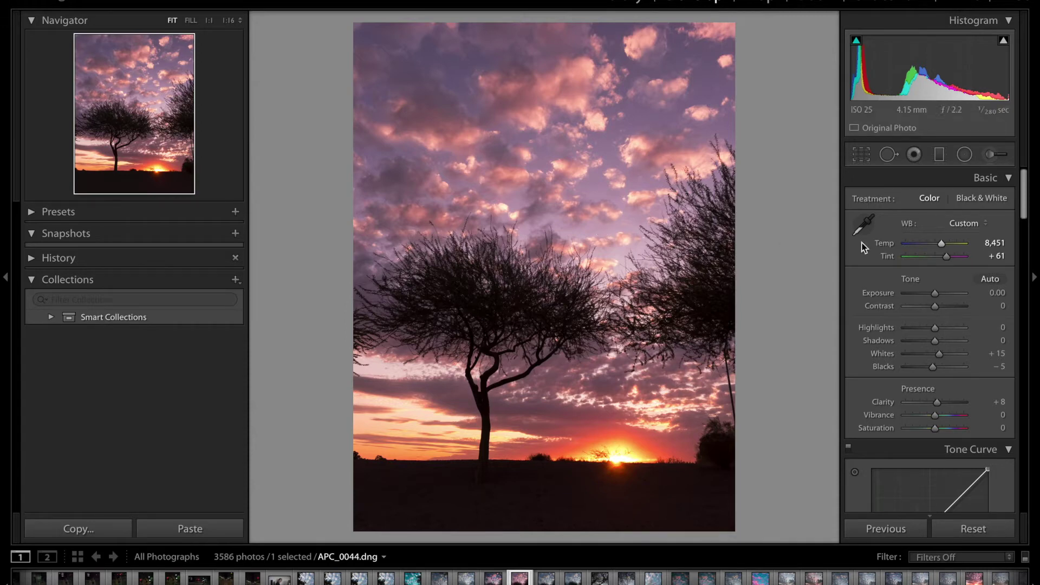
{"action": "double_click", "coordinate": [886, 242]}
{"action": "double_click", "coordinate": [886, 256]}
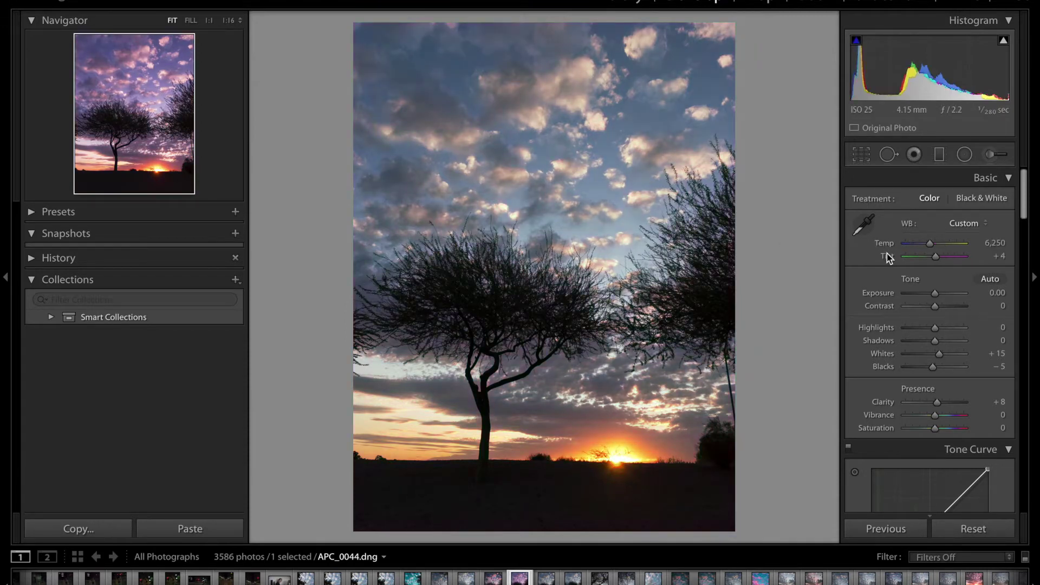
Set the HSL yellow hue to -100 and the orange hue to -85 to turn the sunset pink.
{"action": "scroll", "coordinate": [906, 306], "scroll_direction": "down", "scroll_amount": 5}
{"action": "scroll", "coordinate": [907, 307], "scroll_direction": "down", "scroll_amount": 5}
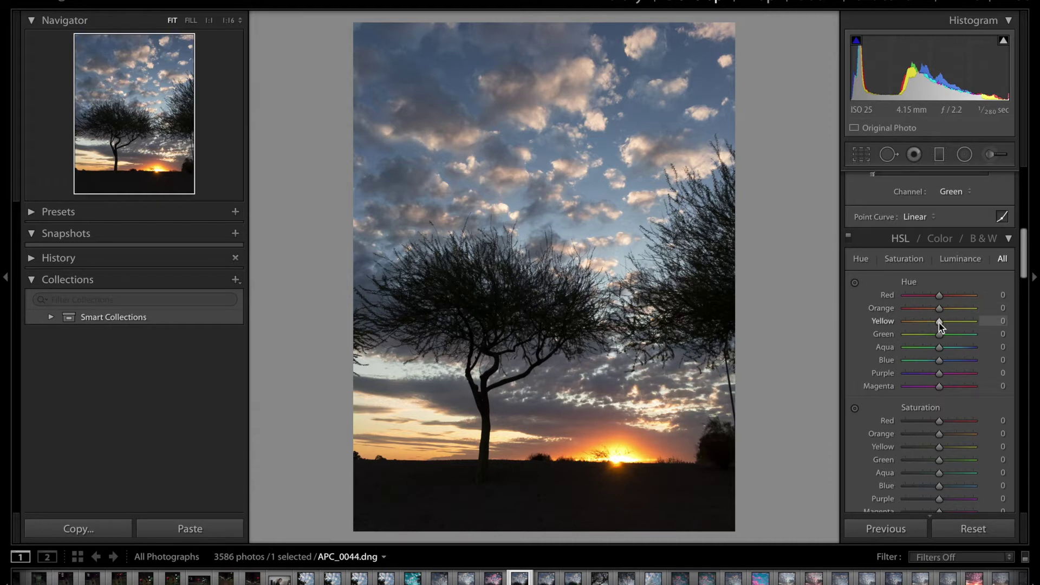
{"action": "left_click_drag", "start_coordinate": [938, 323], "coordinate": [902, 323]}
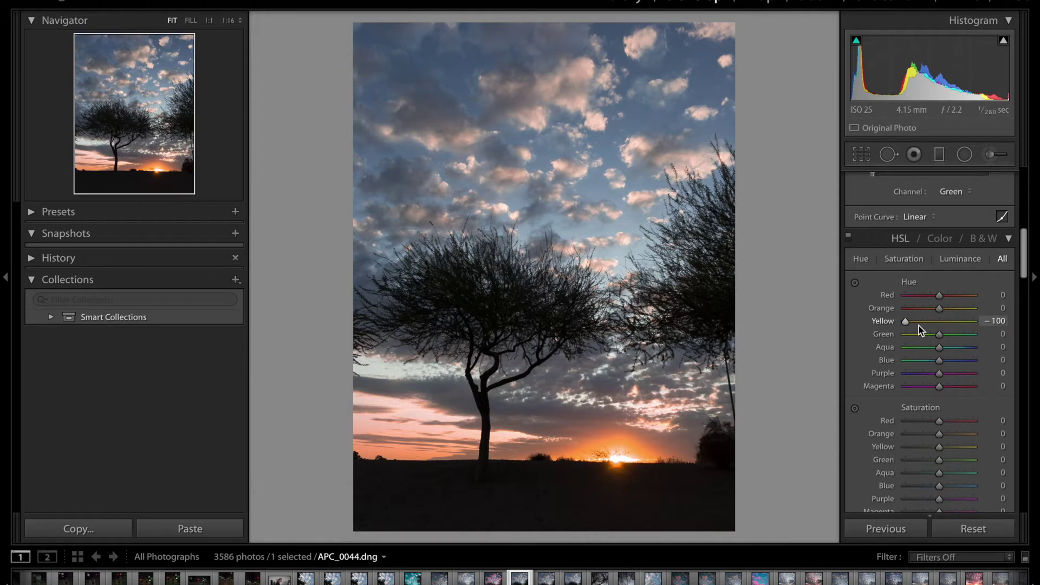
{"action": "left_click_drag", "start_coordinate": [938, 311], "coordinate": [910, 311]}
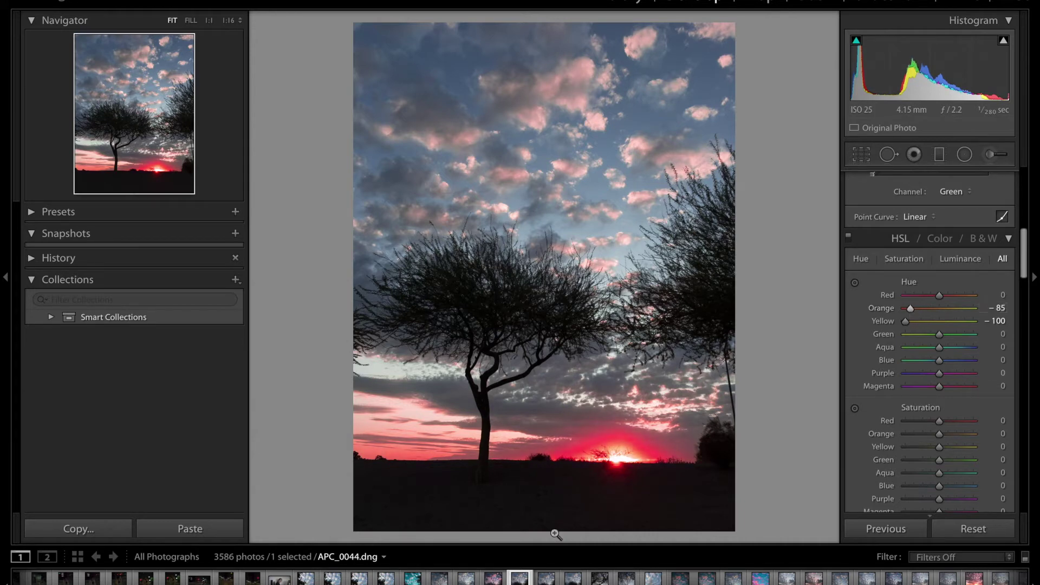
Compare the original and edited sun area side by side, up close and in full.
{"action": "left_click", "coordinate": [624, 455]}
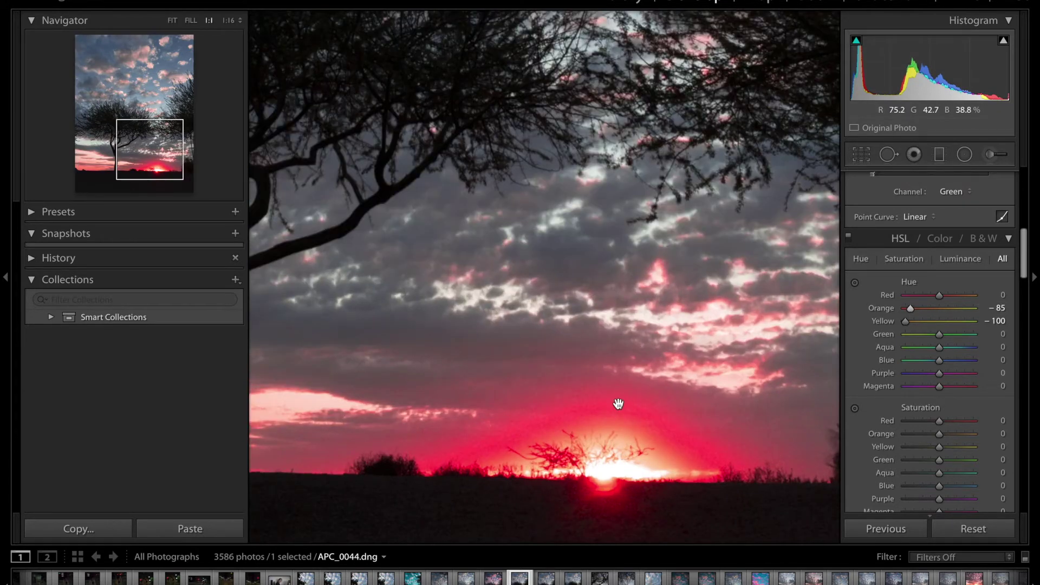
{"action": "key", "text": "y"}
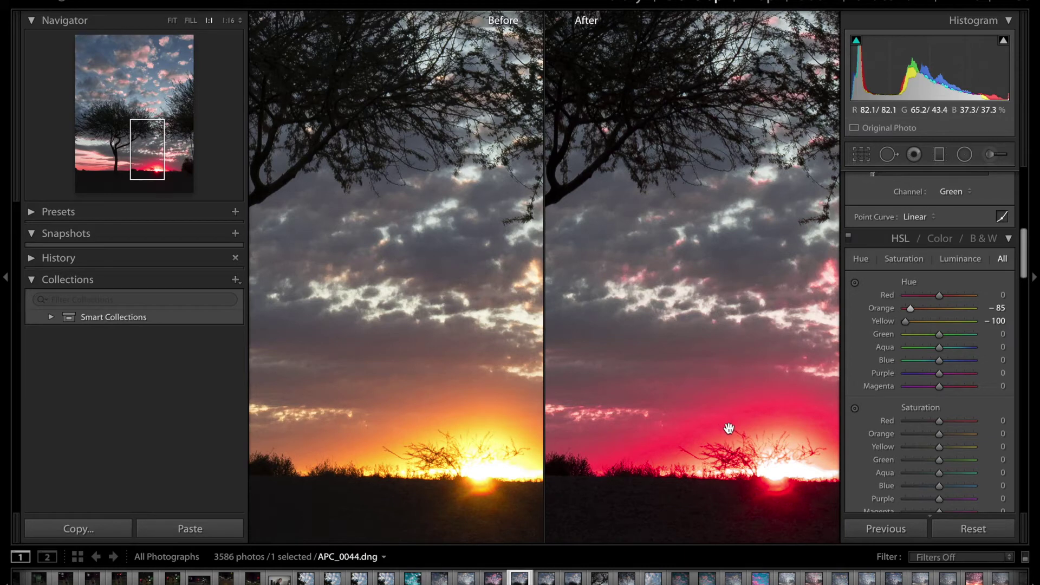
{"action": "left_click", "coordinate": [737, 384]}
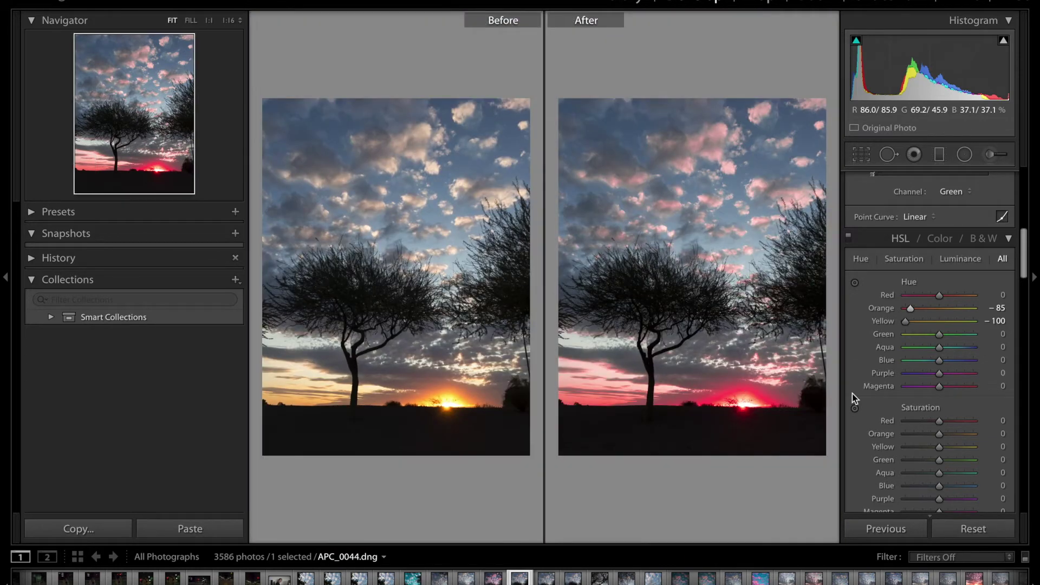
Lower the orange saturation to -28 and shift the red hue to -42.
{"action": "left_click_drag", "start_coordinate": [940, 438], "coordinate": [931, 437]}
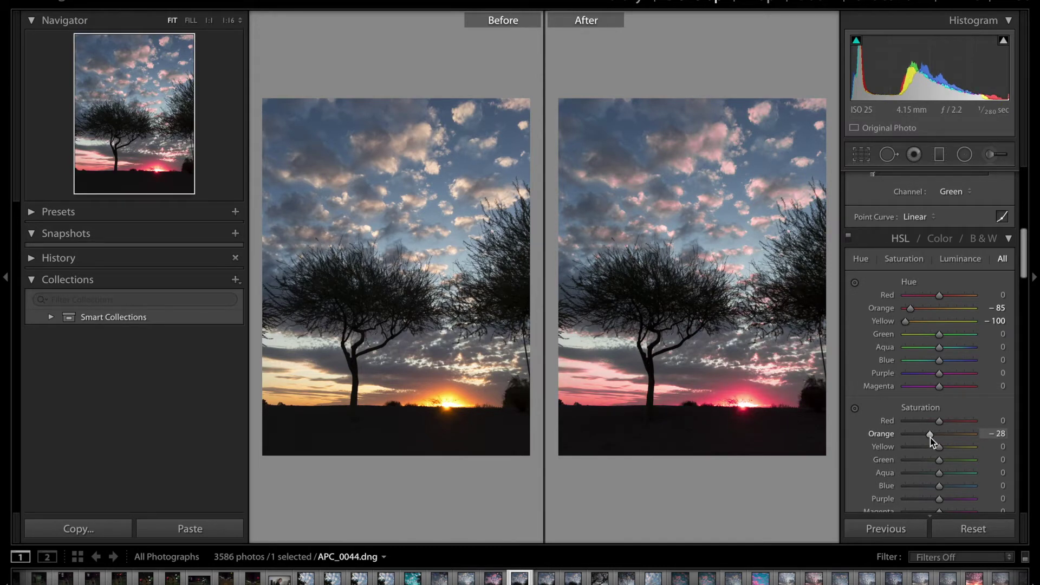
{"action": "left_click_drag", "start_coordinate": [937, 295], "coordinate": [921, 294]}
{"action": "left_click", "coordinate": [925, 293]}
Test the red hue at -94 and at +100 while comparing the sun's glow at 1:1 zoom.
{"action": "left_click", "coordinate": [782, 405]}
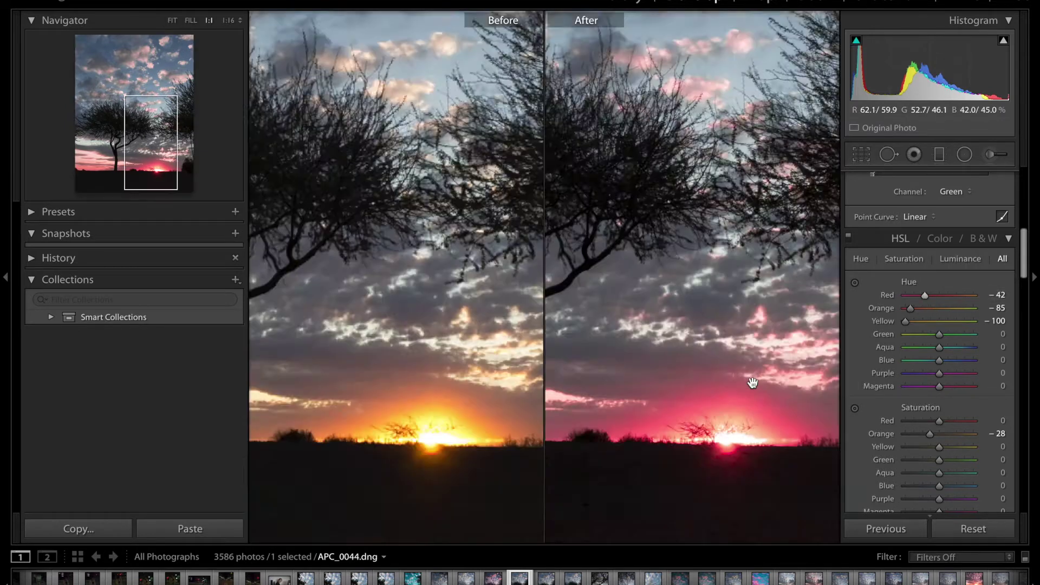
{"action": "left_click", "coordinate": [922, 296]}
{"action": "left_click_drag", "start_coordinate": [914, 297], "coordinate": [906, 298]}
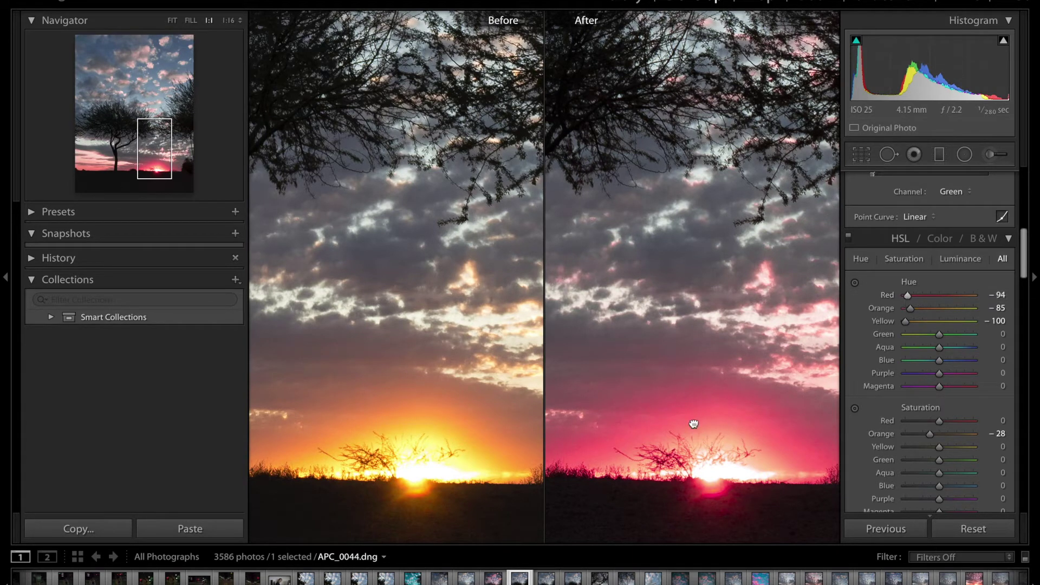
{"action": "left_click_drag", "start_coordinate": [897, 301], "coordinate": [983, 296]}
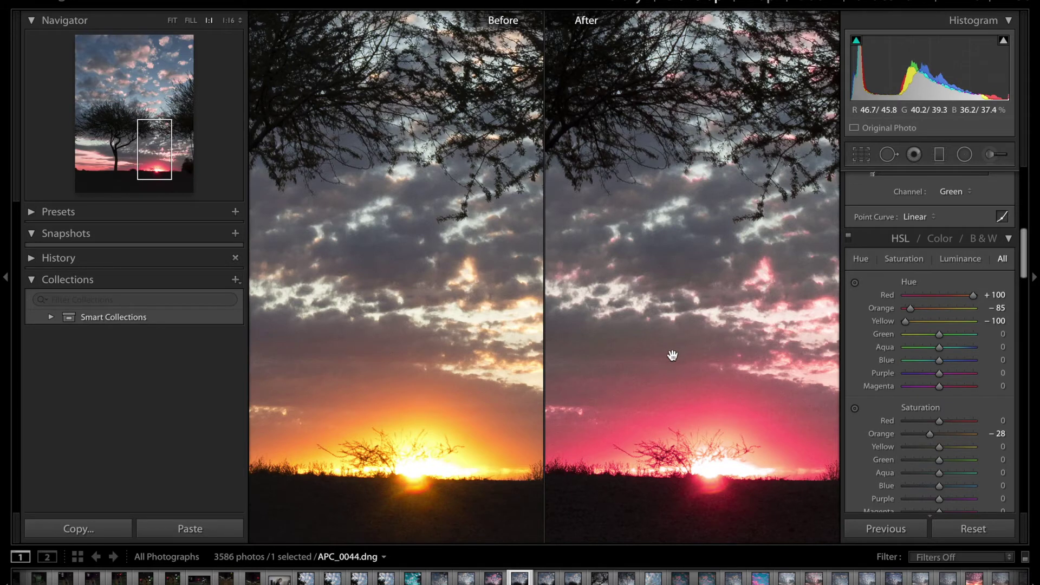
{"action": "left_click", "coordinate": [658, 386]}
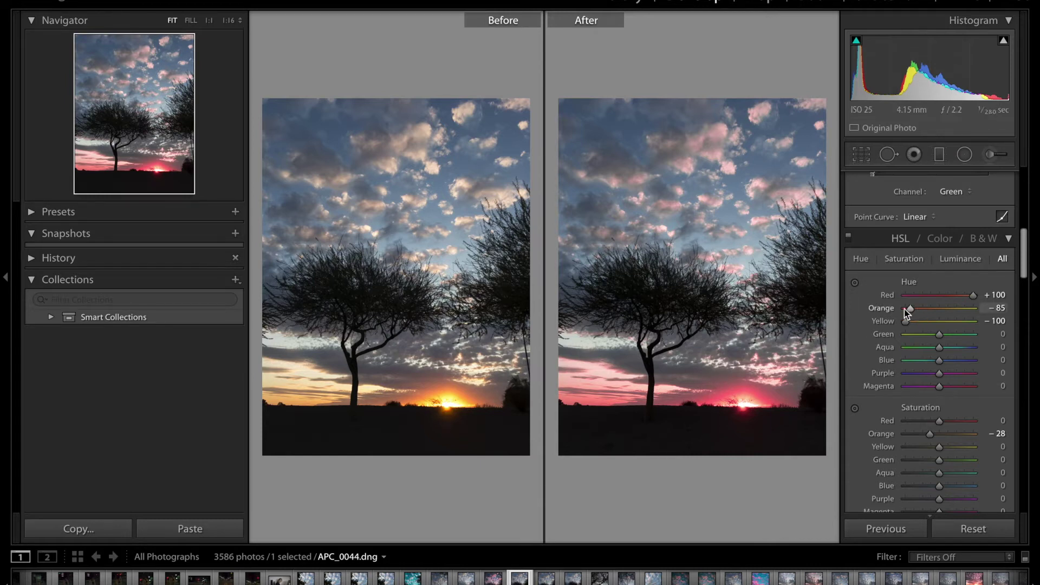
Reset the HSL adjustments and leave the before/after comparison.
{"action": "left_click", "coordinate": [970, 527]}
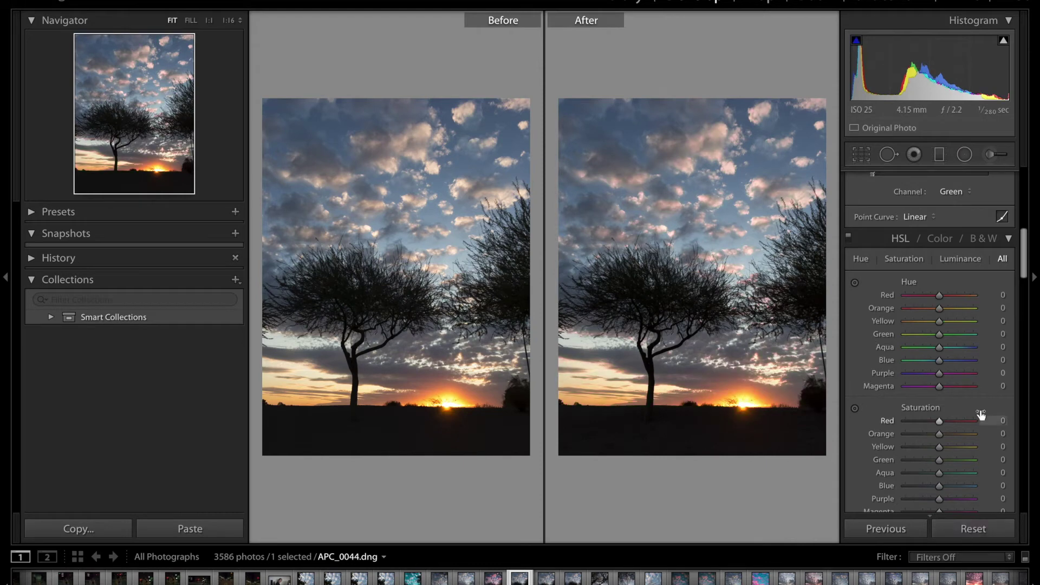
{"action": "scroll", "coordinate": [981, 415], "scroll_direction": "down", "scroll_amount": 5}
{"action": "key", "text": "y"}
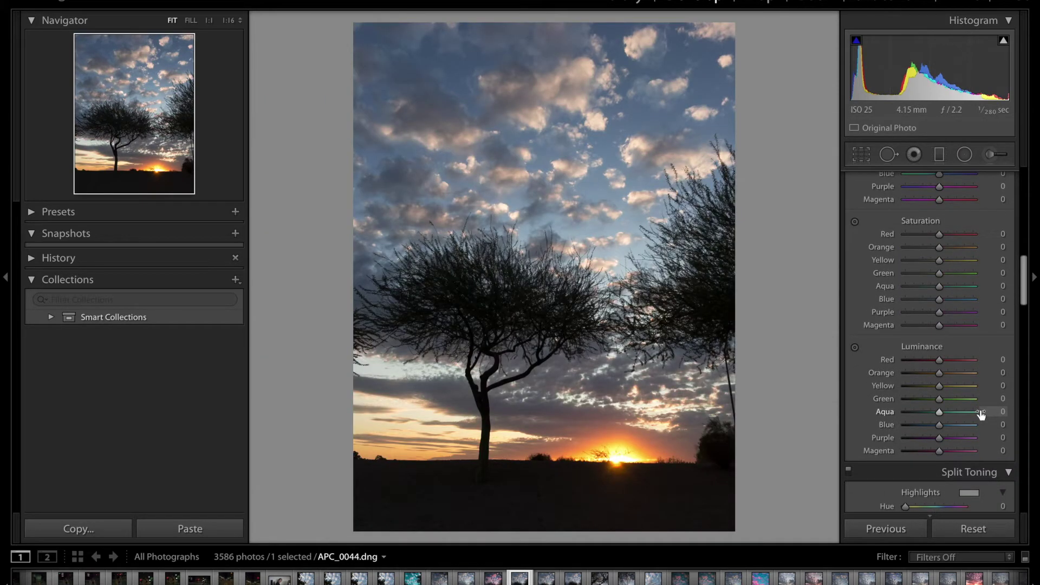
Tint the highlights magenta in Split Toning with hue 305 and saturation 60.
{"action": "scroll", "coordinate": [989, 386], "scroll_direction": "down", "scroll_amount": 3}
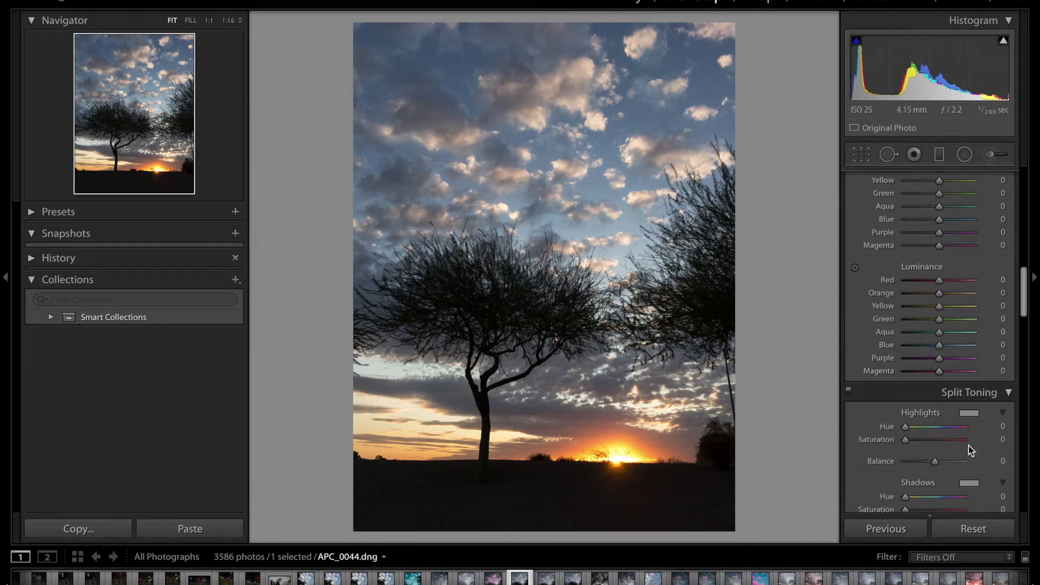
{"action": "scroll", "coordinate": [968, 445], "scroll_direction": "down", "scroll_amount": 3}
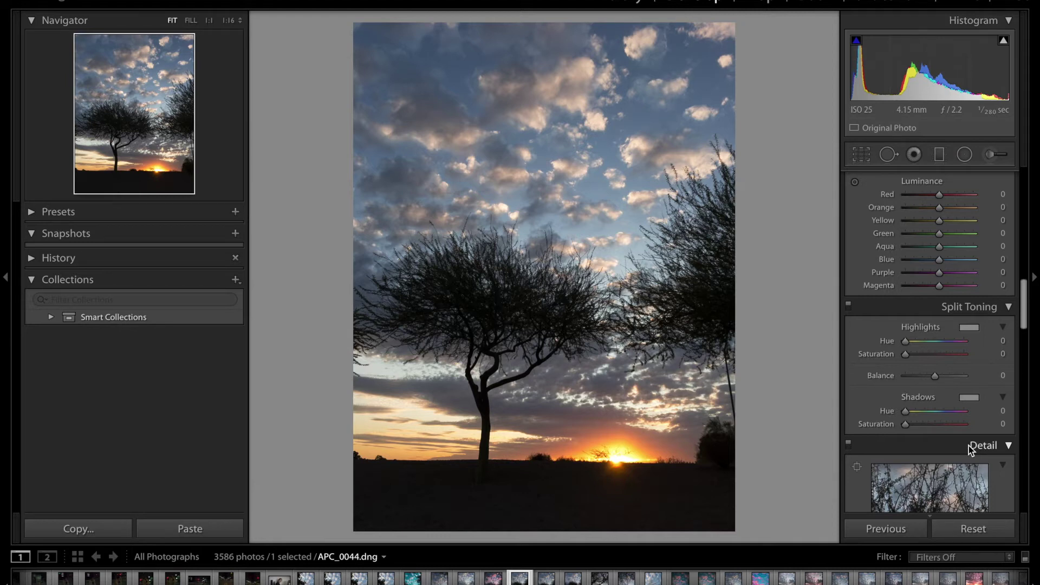
{"action": "left_click", "coordinate": [968, 328]}
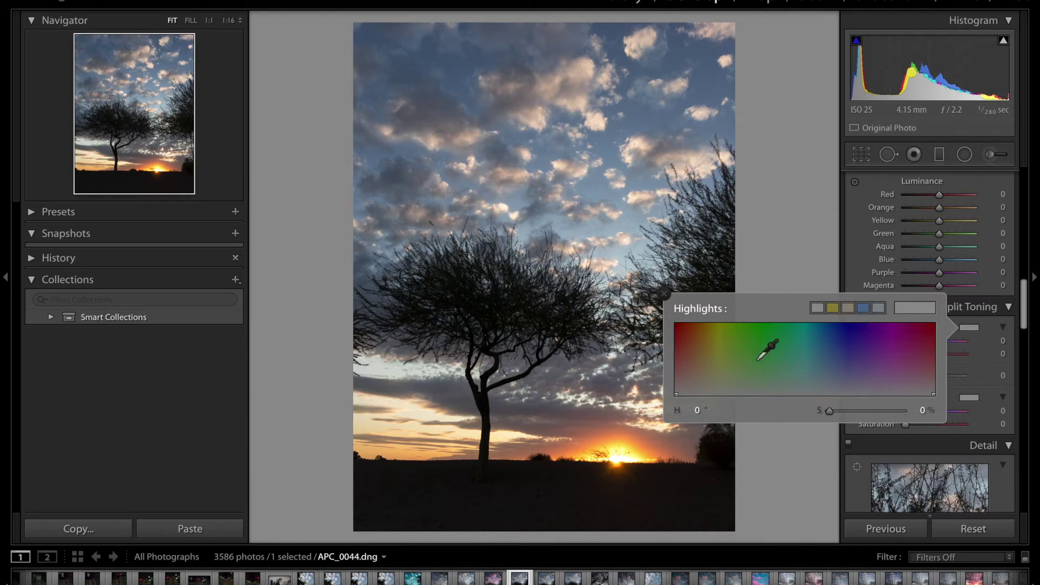
{"action": "left_click", "coordinate": [895, 352]}
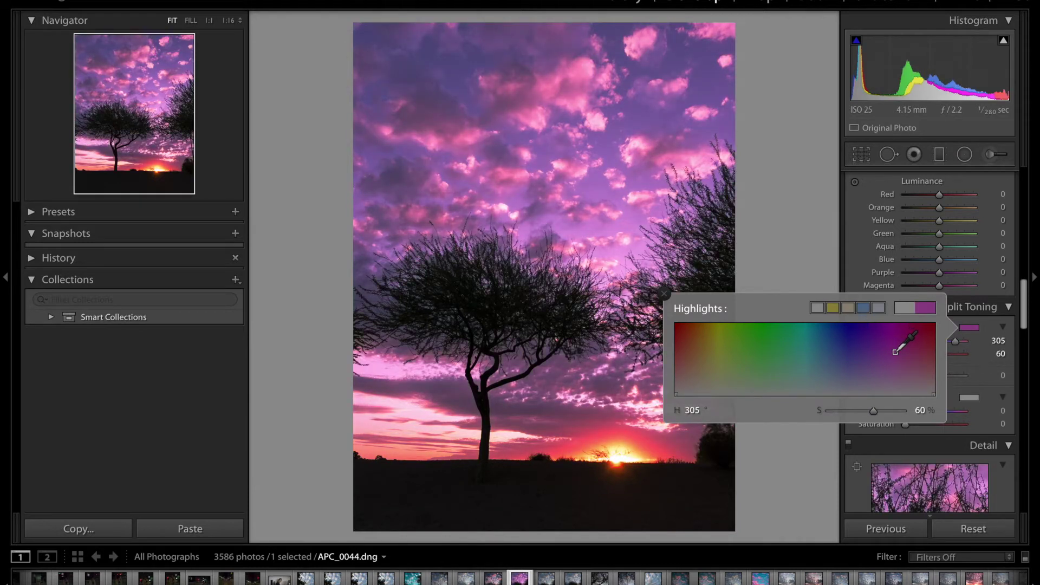
Shift the highlights tint to a softer pink at hue 342, saturation 45, and to a deeper one at hue 350, saturation 76.
{"action": "mouse_move", "coordinate": [873, 412]}
{"action": "left_mouse_down"}
{"action": "mouse_move", "coordinate": [851, 411]}
{"action": "mouse_move", "coordinate": [924, 412]}
{"action": "mouse_move", "coordinate": [831, 411]}
{"action": "mouse_move", "coordinate": [860, 414]}
{"action": "left_mouse_up"}
{"action": "left_click", "coordinate": [922, 362]}
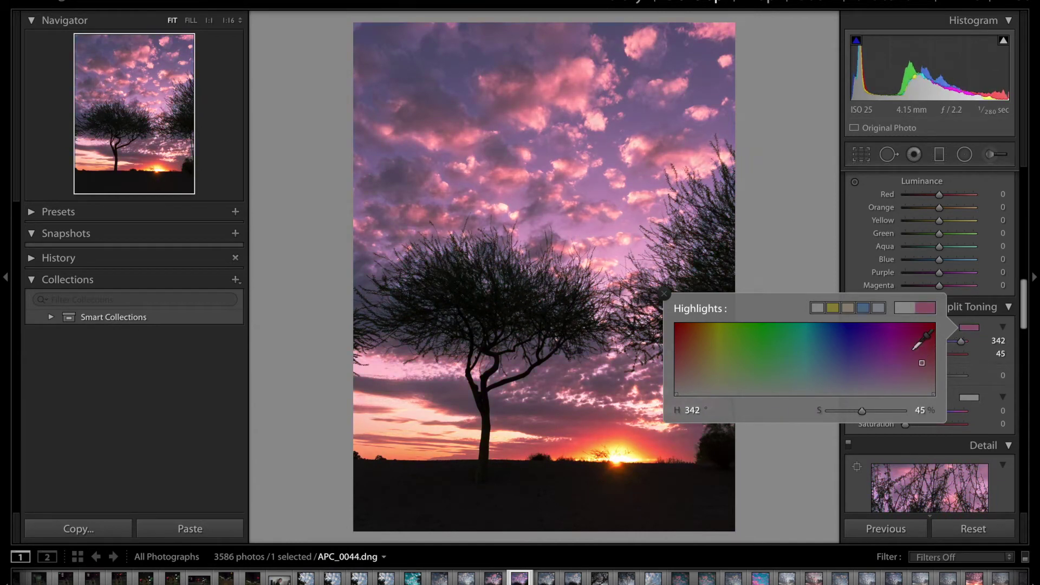
{"action": "left_click", "coordinate": [929, 340]}
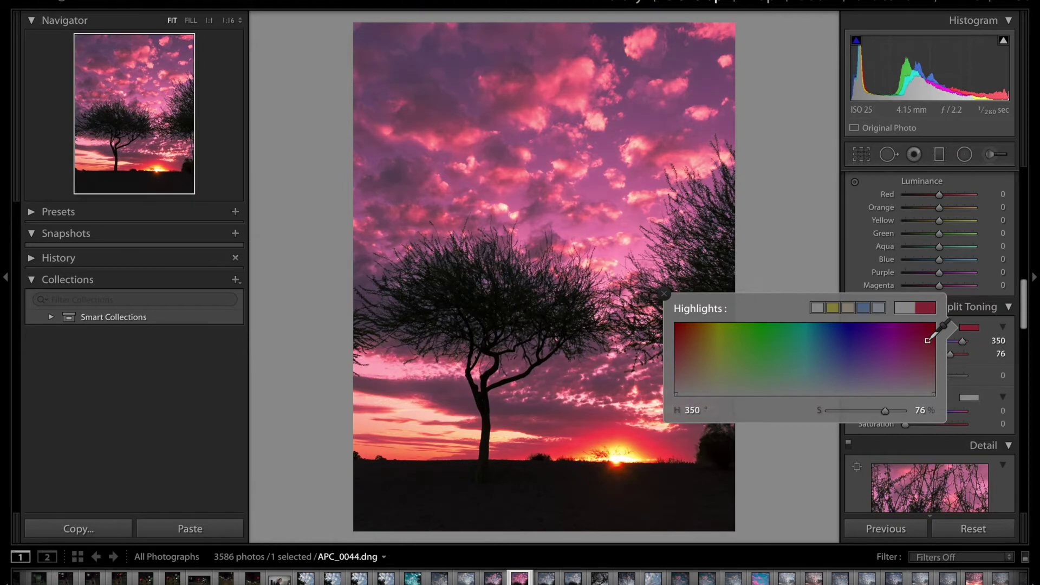
Try a warm red highlights tint at hue 12, reducing its saturation from 70 to 61 and further.
{"action": "left_click_drag", "start_coordinate": [684, 341], "coordinate": [683, 345]}
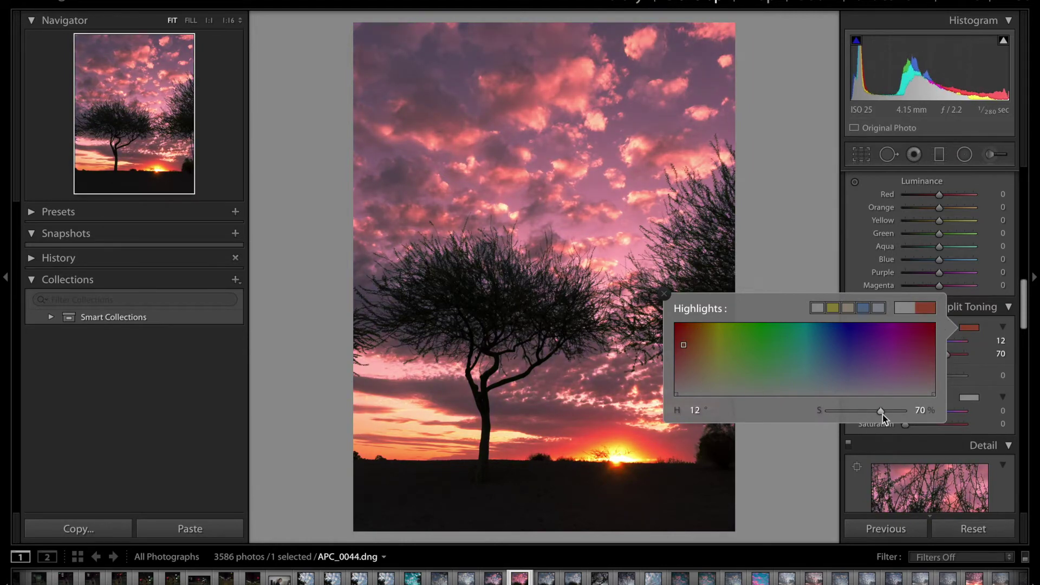
{"action": "mouse_move", "coordinate": [879, 412]}
{"action": "left_mouse_down"}
{"action": "mouse_move", "coordinate": [863, 412]}
{"action": "mouse_move", "coordinate": [888, 413]}
{"action": "mouse_move", "coordinate": [875, 413]}
{"action": "left_mouse_up"}
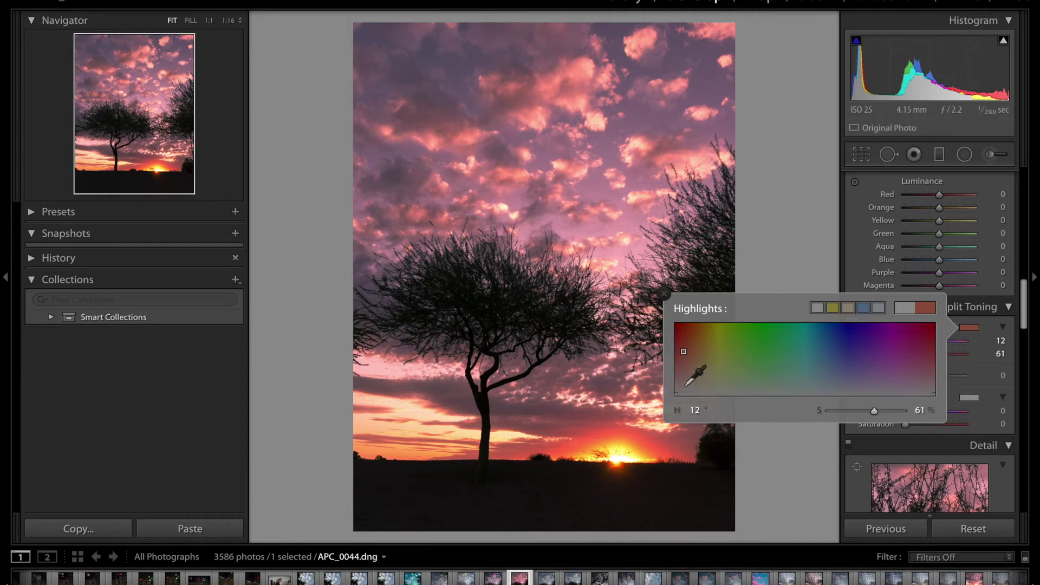
{"action": "mouse_move", "coordinate": [683, 361]}
{"action": "left_mouse_down"}
{"action": "mouse_move", "coordinate": [680, 334]}
{"action": "mouse_move", "coordinate": [678, 367]}
{"action": "left_mouse_up"}
Set the highlights tint to hue 356 with saturation 60 and close the color picker.
{"action": "left_click", "coordinate": [932, 363]}
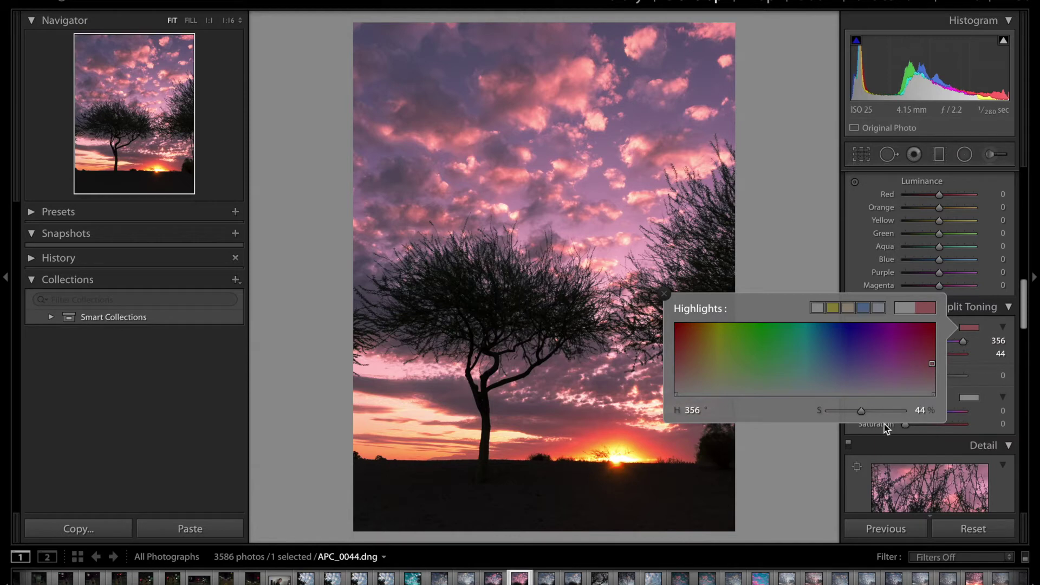
{"action": "mouse_move", "coordinate": [863, 412]}
{"action": "left_mouse_down"}
{"action": "mouse_move", "coordinate": [878, 411]}
{"action": "mouse_move", "coordinate": [851, 412]}
{"action": "mouse_move", "coordinate": [874, 412]}
{"action": "left_mouse_up"}
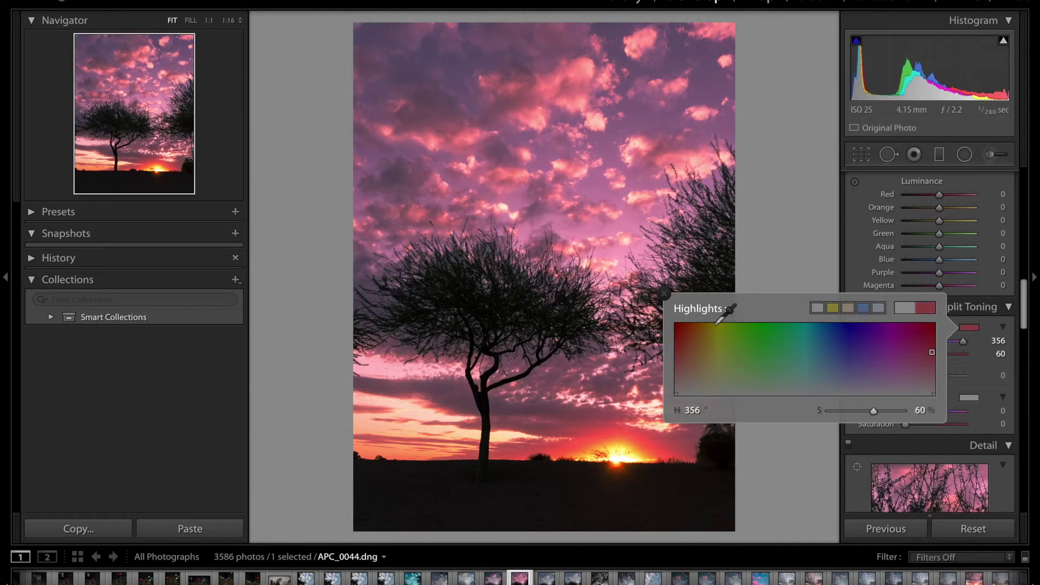
{"action": "left_click", "coordinate": [667, 297]}
Reset the photo to clear the highlights split toning.
{"action": "scroll", "coordinate": [883, 335], "scroll_direction": "down", "scroll_amount": 3}
{"action": "scroll", "coordinate": [883, 339], "scroll_direction": "down", "scroll_amount": 5}
{"action": "scroll", "coordinate": [885, 341], "scroll_direction": "up", "scroll_amount": 3}
{"action": "left_click", "coordinate": [951, 536]}
Set the Camera Calibration red primary hue to -96 and its saturation to +28.
{"action": "scroll", "coordinate": [953, 456], "scroll_direction": "down", "scroll_amount": 5}
{"action": "scroll", "coordinate": [953, 458], "scroll_direction": "down", "scroll_amount": 8}
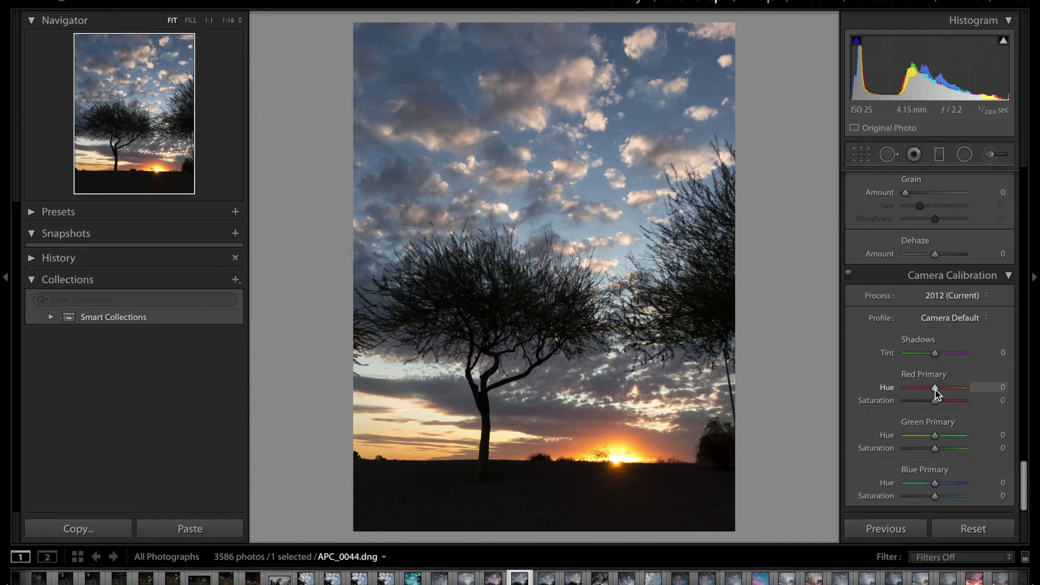
{"action": "left_click_drag", "start_coordinate": [936, 389], "coordinate": [907, 390]}
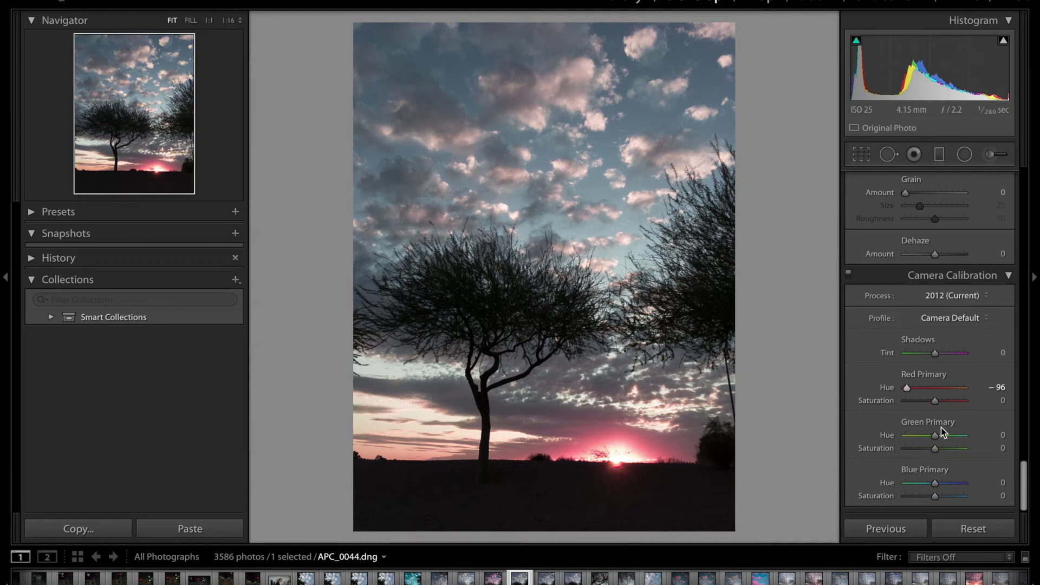
{"action": "left_click_drag", "start_coordinate": [937, 401], "coordinate": [943, 402]}
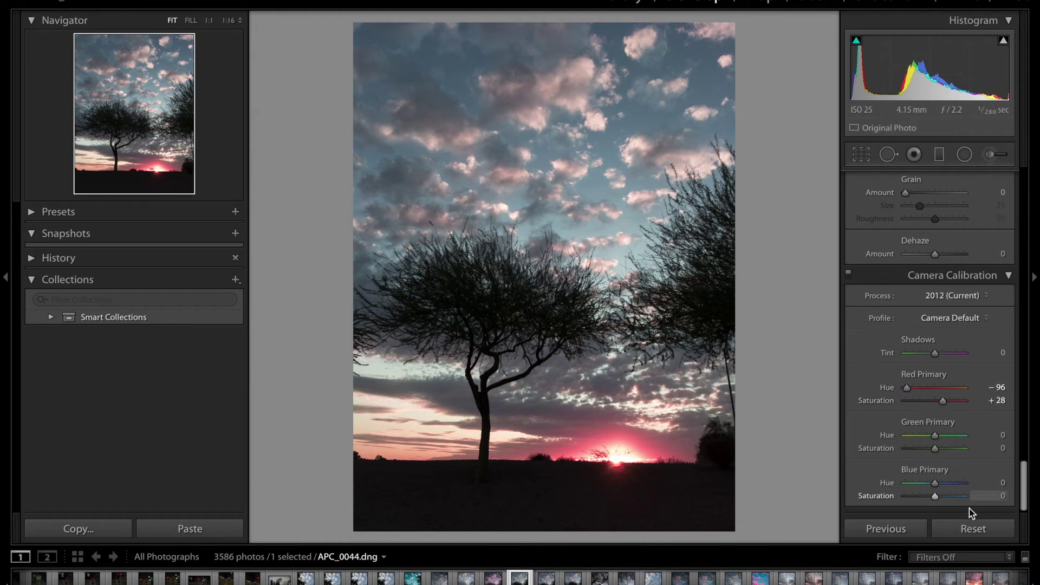
Set the blue primary hue to -52 and its saturation to -39, checking the sun's glow up close.
{"action": "left_click_drag", "start_coordinate": [932, 482], "coordinate": [920, 483]}
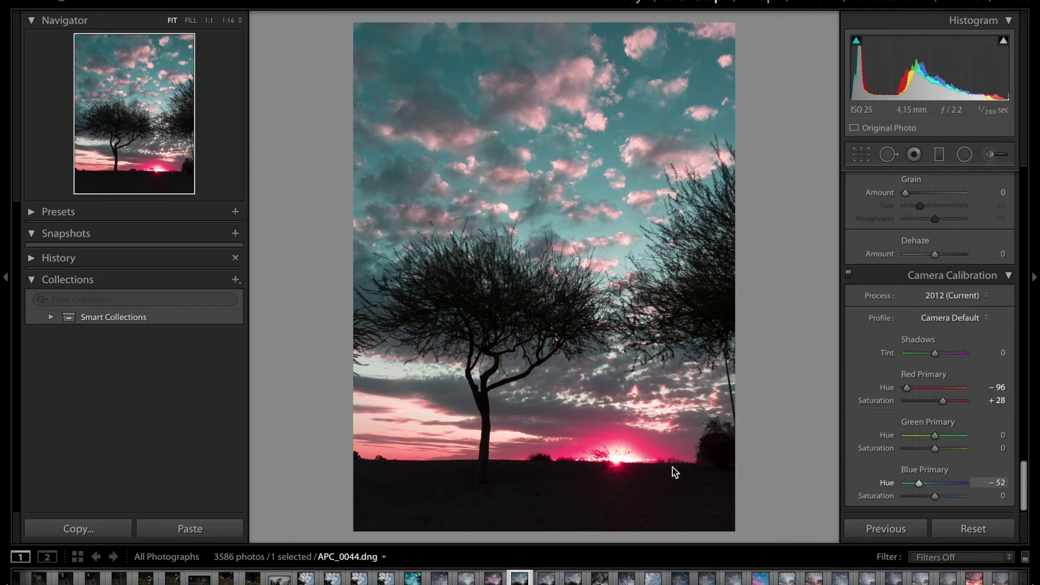
{"action": "left_click", "coordinate": [630, 446]}
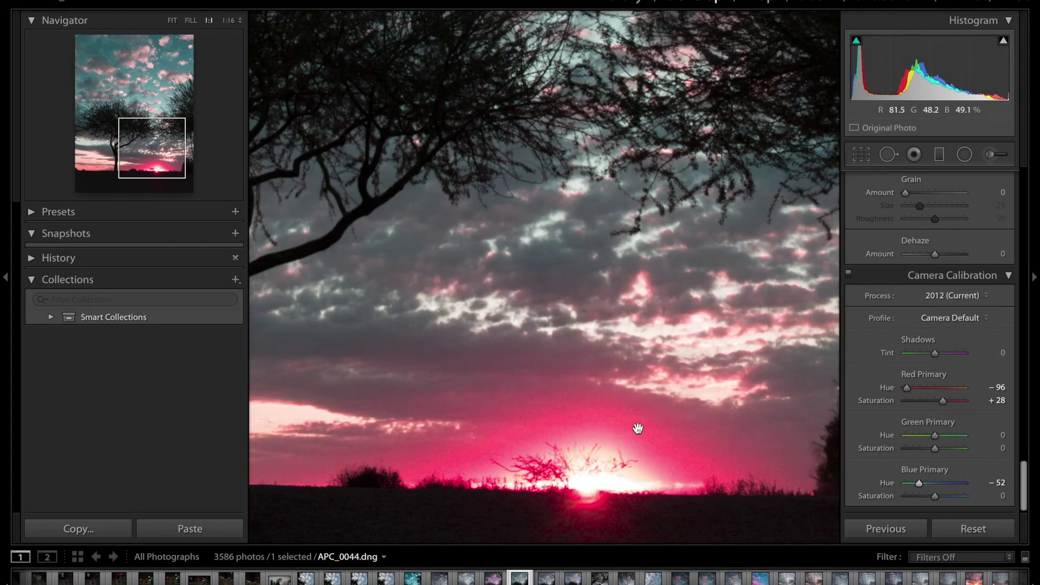
{"action": "left_click", "coordinate": [637, 428]}
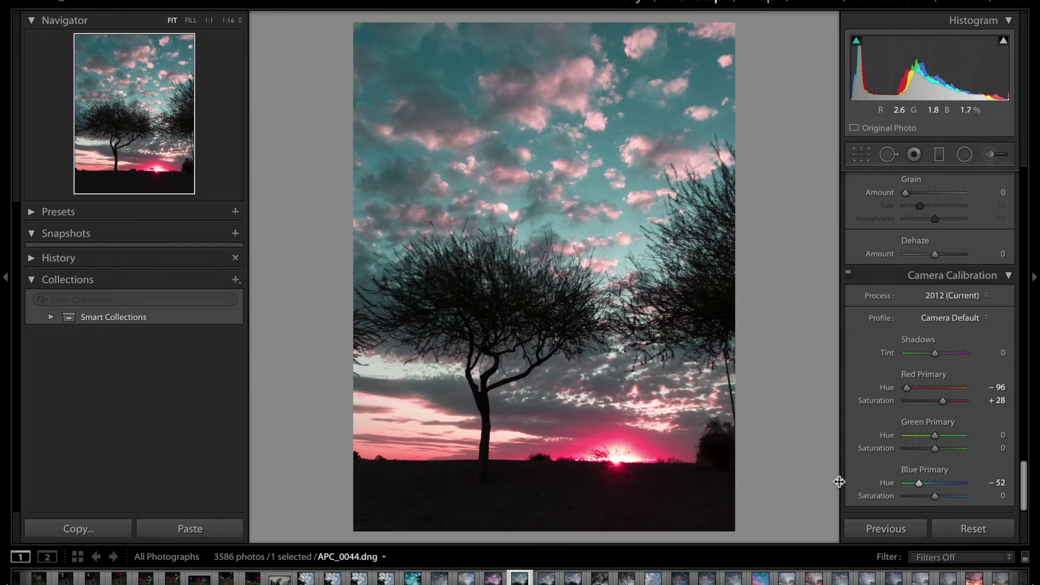
{"action": "mouse_move", "coordinate": [935, 496]}
{"action": "left_mouse_down"}
{"action": "mouse_move", "coordinate": [912, 495]}
{"action": "mouse_move", "coordinate": [954, 498]}
{"action": "mouse_move", "coordinate": [870, 504]}
{"action": "mouse_move", "coordinate": [924, 499]}
{"action": "left_mouse_up"}
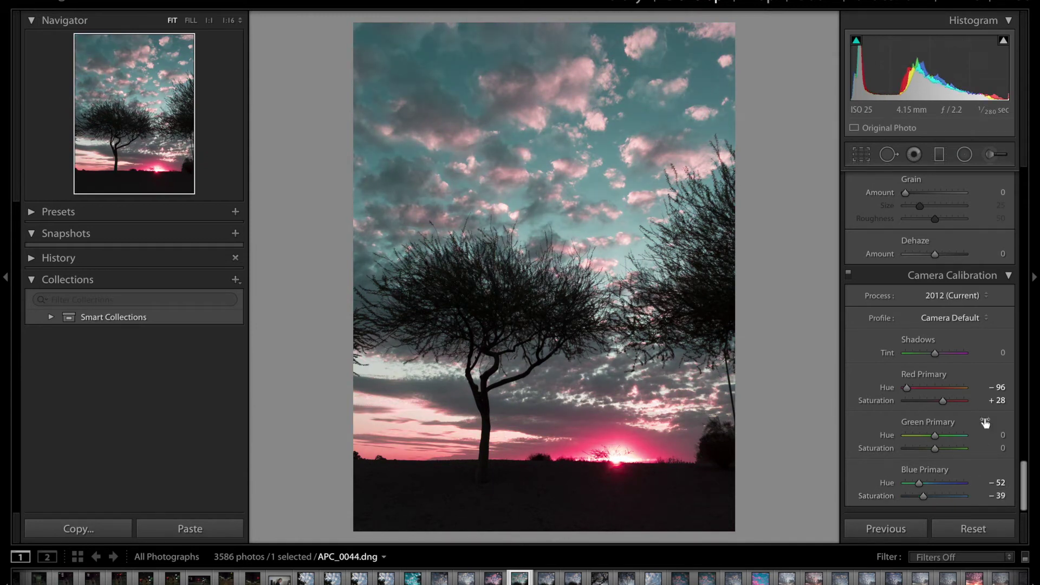
Set the highlights split toning to hue 12 and saturation 35, and lower the red primary saturation to -25.
{"action": "scroll", "coordinate": [982, 428], "scroll_direction": "up", "scroll_amount": 3}
{"action": "scroll", "coordinate": [986, 425], "scroll_direction": "up", "scroll_amount": 10}
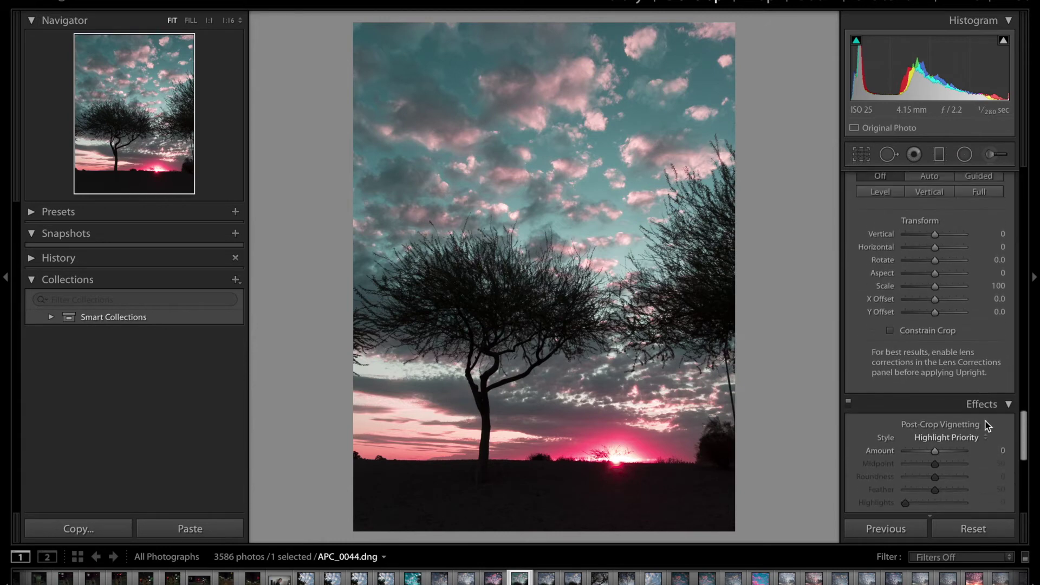
{"action": "scroll", "coordinate": [982, 420], "scroll_direction": "up", "scroll_amount": 10}
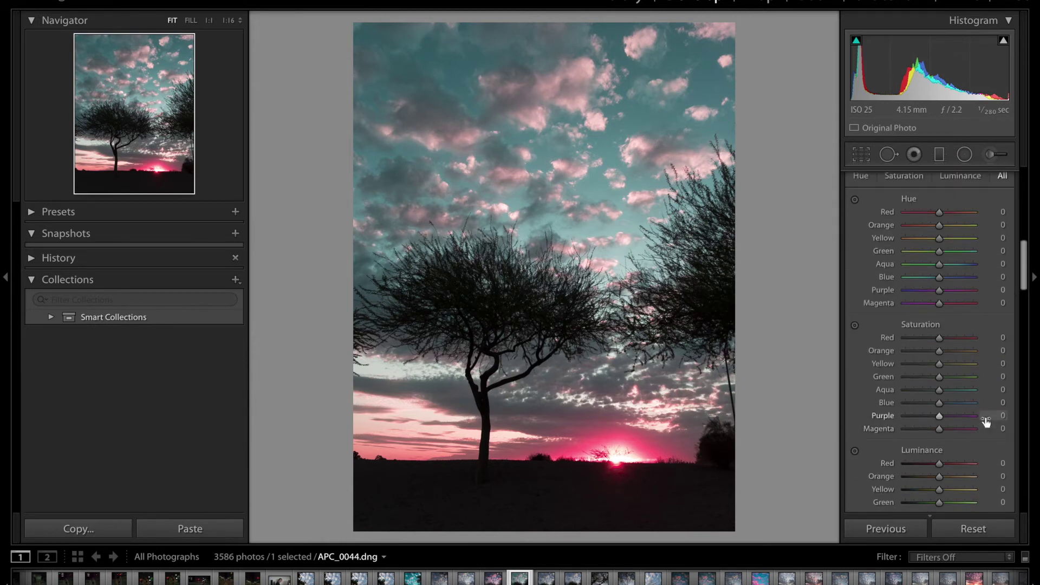
{"action": "scroll", "coordinate": [977, 402], "scroll_direction": "down", "scroll_amount": 2}
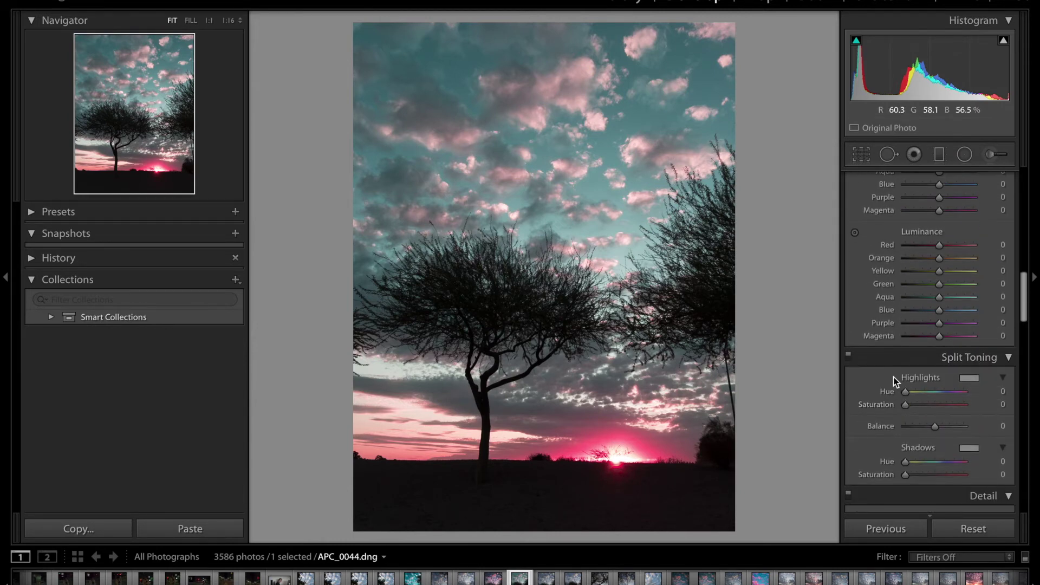
{"action": "left_click", "coordinate": [971, 377]}
{"action": "left_click", "coordinate": [684, 418]}
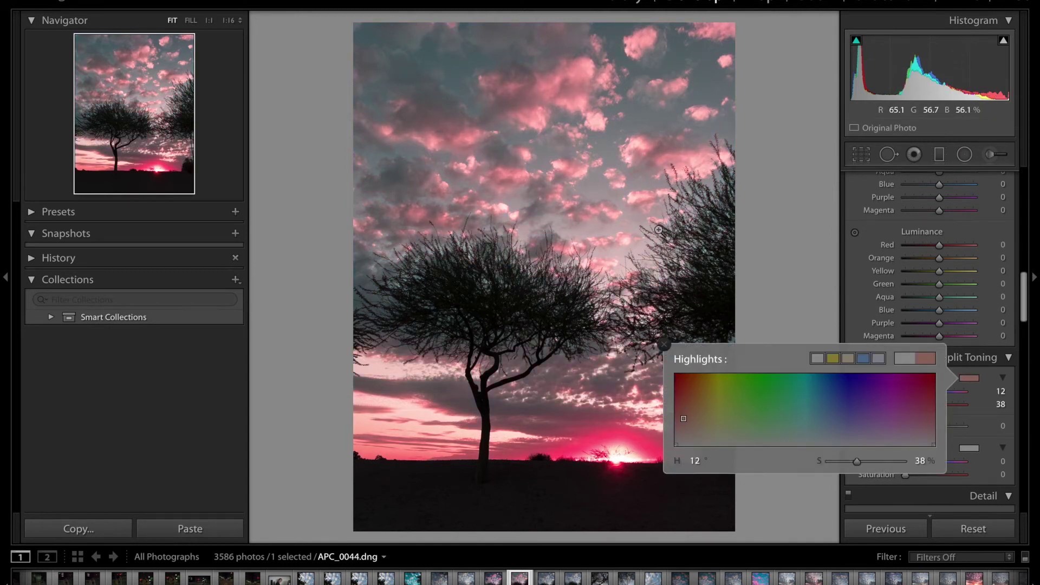
{"action": "left_click_drag", "start_coordinate": [856, 461], "coordinate": [854, 461]}
{"action": "left_click", "coordinate": [819, 263]}
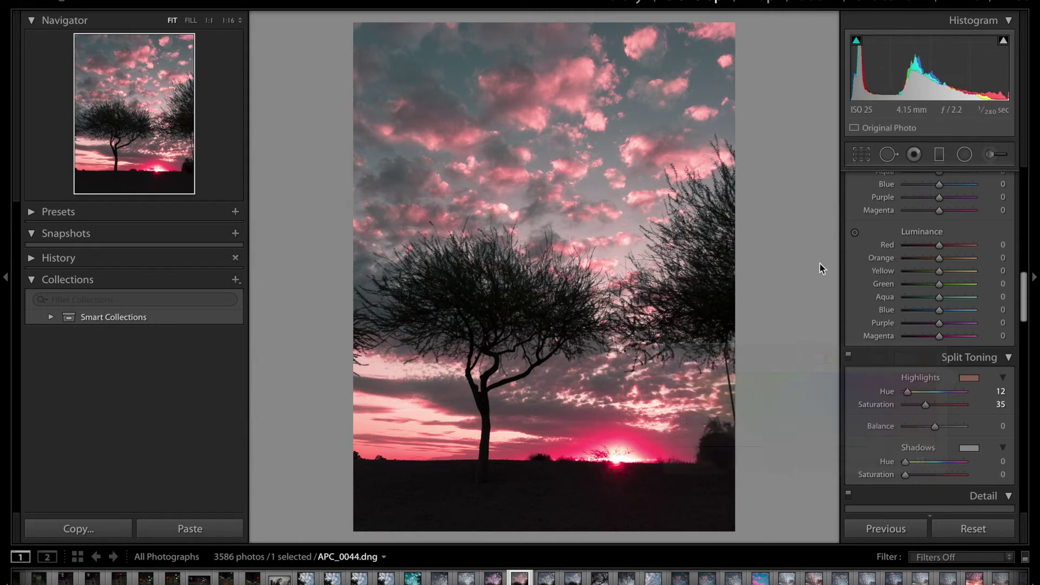
{"action": "scroll", "coordinate": [854, 399], "scroll_direction": "down", "scroll_amount": 10}
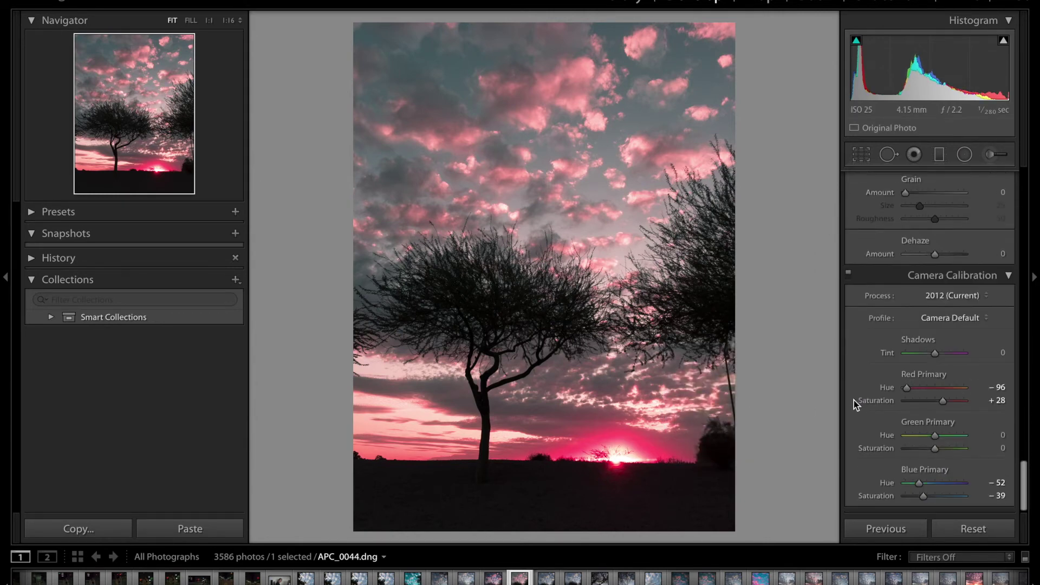
{"action": "left_click_drag", "start_coordinate": [934, 401], "coordinate": [928, 401]}
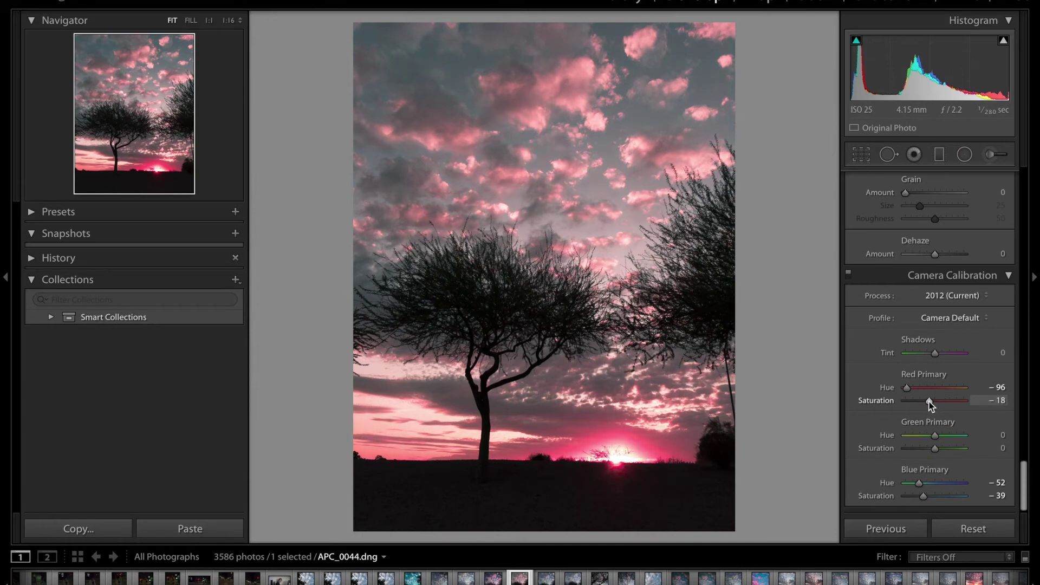
Shift the HSL hues to red -56, orange -73 and yellow -44, checking the sky near the horizon up close.
{"action": "scroll", "coordinate": [947, 379], "scroll_direction": "up", "scroll_amount": 3}
{"action": "scroll", "coordinate": [947, 377], "scroll_direction": "up", "scroll_amount": 15}
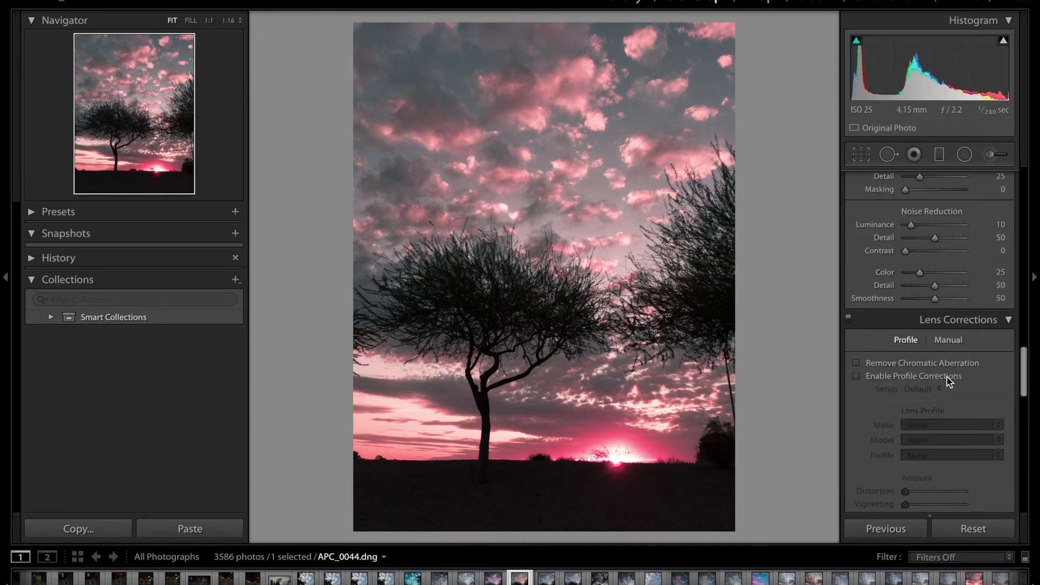
{"action": "scroll", "coordinate": [946, 377], "scroll_direction": "up", "scroll_amount": 5}
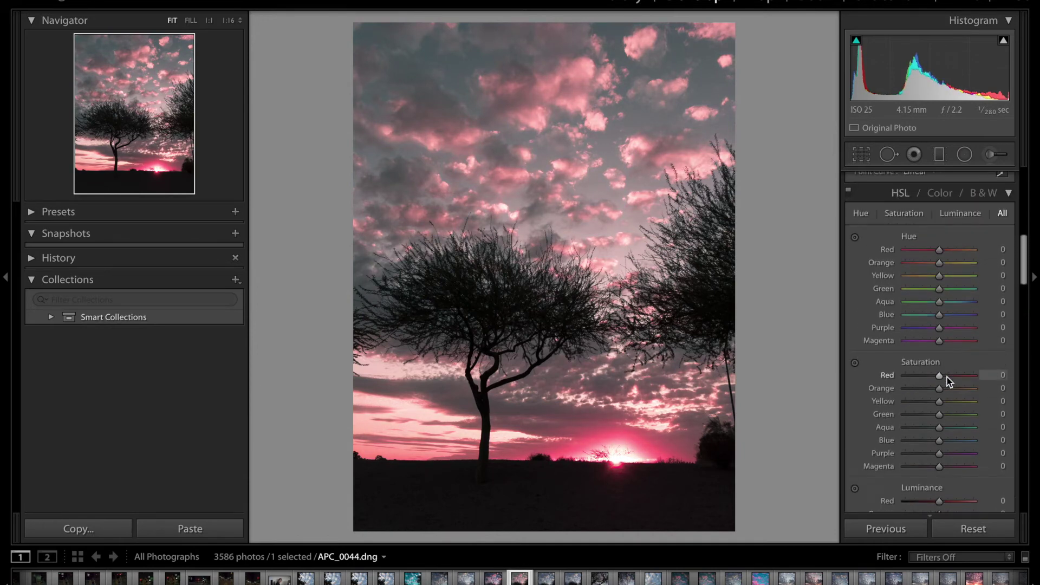
{"action": "mouse_move", "coordinate": [939, 309]}
{"action": "left_mouse_down"}
{"action": "mouse_move", "coordinate": [924, 308]}
{"action": "mouse_move", "coordinate": [924, 297]}
{"action": "mouse_move", "coordinate": [974, 301]}
{"action": "mouse_move", "coordinate": [919, 297]}
{"action": "mouse_move", "coordinate": [935, 297]}
{"action": "left_mouse_up"}
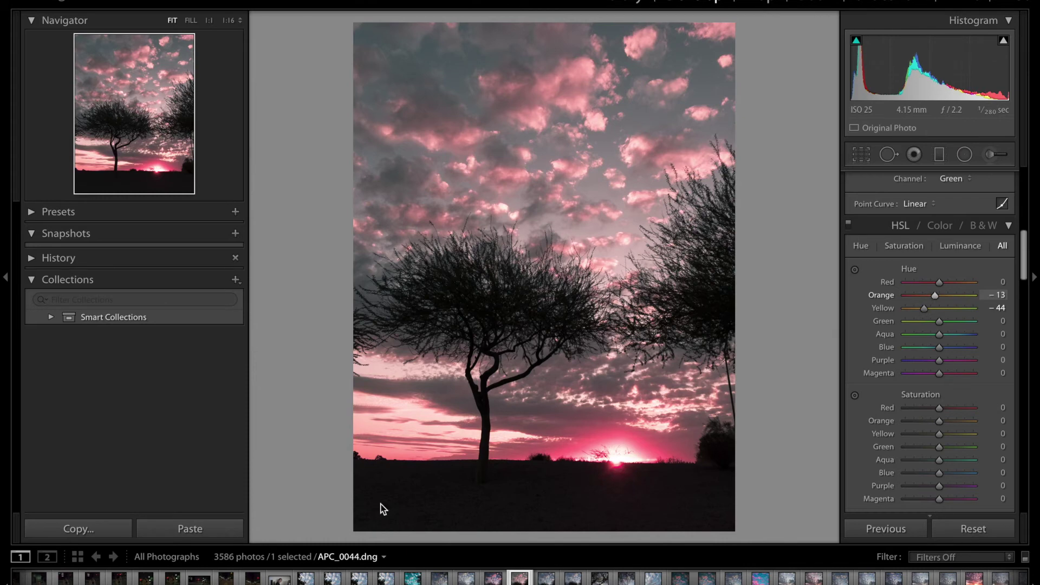
{"action": "left_click", "coordinate": [384, 431]}
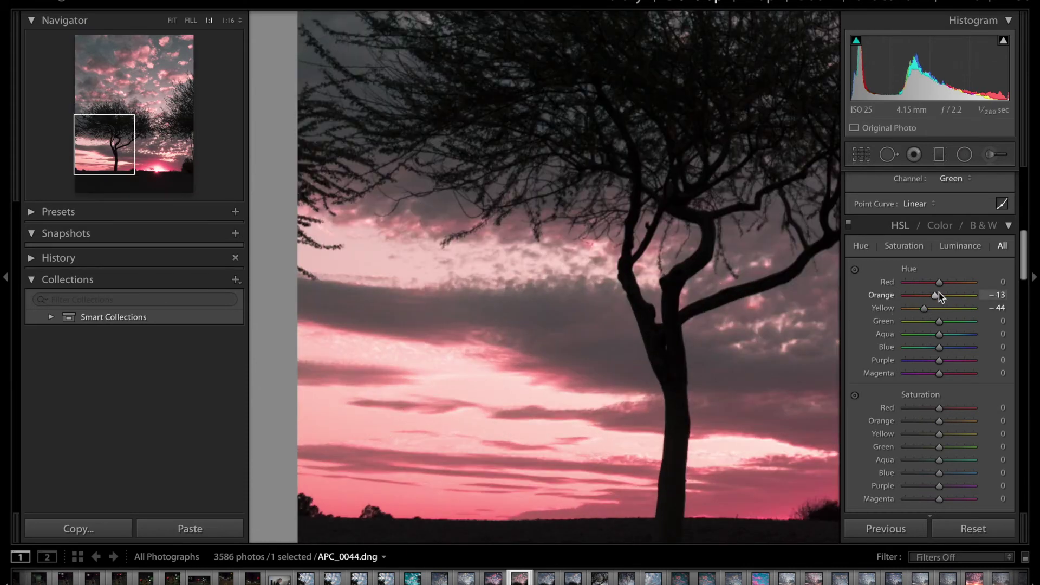
{"action": "mouse_move", "coordinate": [923, 297]}
{"action": "left_mouse_down"}
{"action": "mouse_move", "coordinate": [944, 297]}
{"action": "mouse_move", "coordinate": [913, 303]}
{"action": "left_mouse_up"}
{"action": "left_click", "coordinate": [568, 448]}
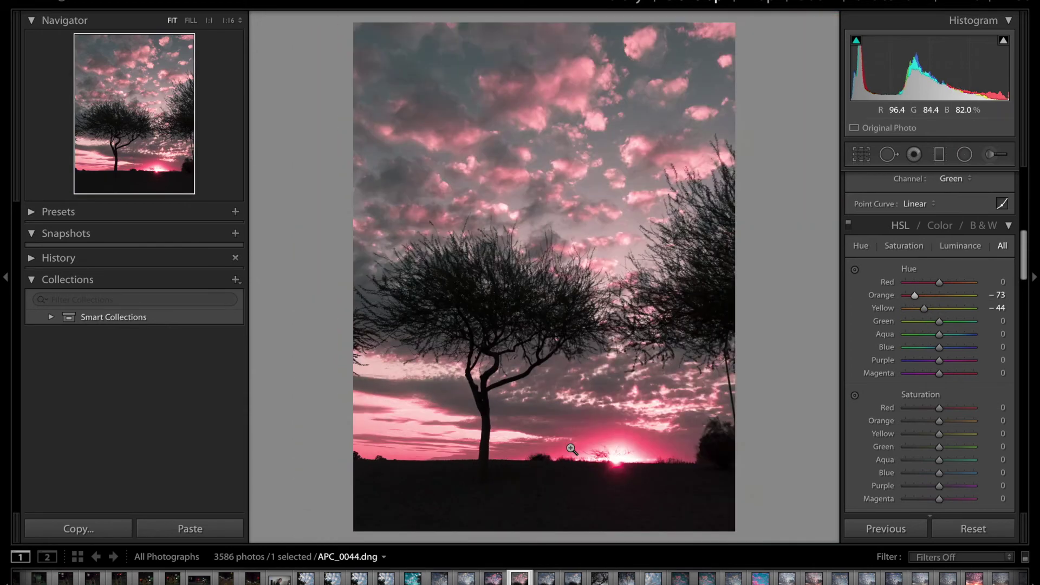
{"action": "mouse_move", "coordinate": [938, 286]}
{"action": "left_mouse_down"}
{"action": "mouse_move", "coordinate": [908, 278]}
{"action": "mouse_move", "coordinate": [984, 294]}
{"action": "mouse_move", "coordinate": [969, 317]}
{"action": "mouse_move", "coordinate": [958, 282]}
{"action": "mouse_move", "coordinate": [908, 283]}
{"action": "mouse_move", "coordinate": [919, 284]}
{"action": "left_mouse_up"}
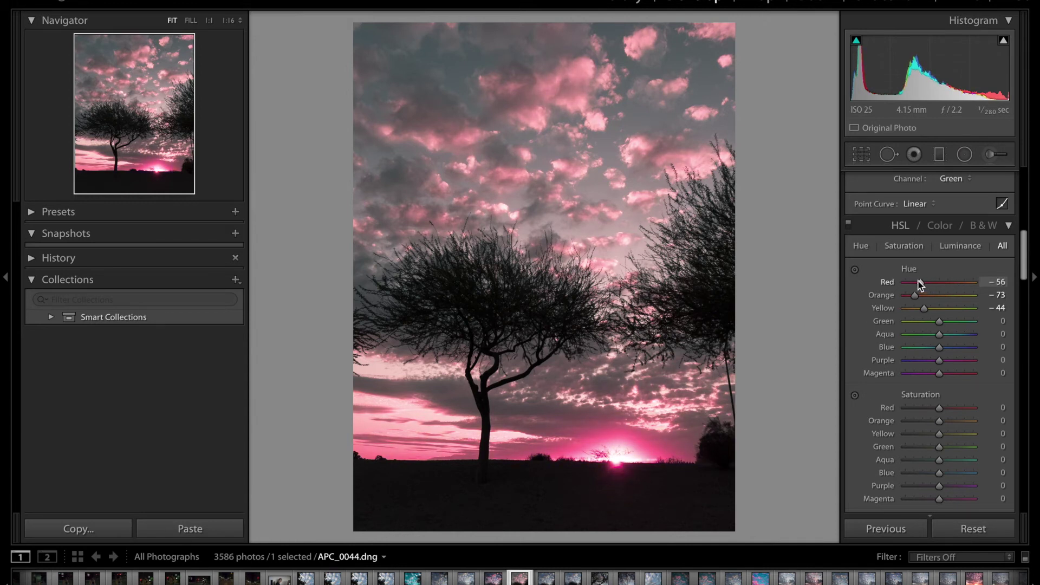
Warm the white balance to a temperature of 6,798 and set the tint to +35.
{"action": "scroll", "coordinate": [931, 314], "scroll_direction": "up", "scroll_amount": 3}
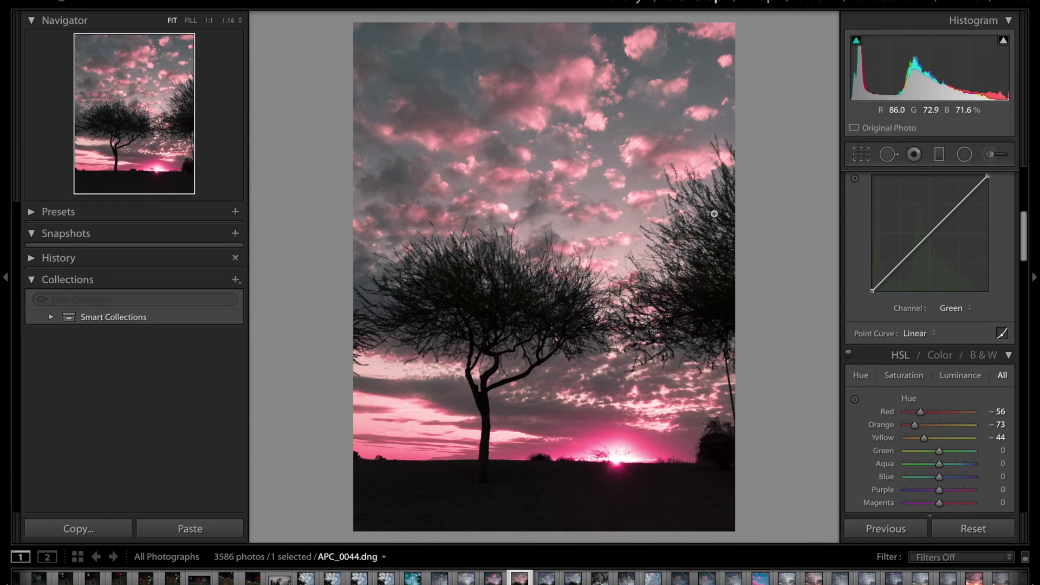
{"action": "scroll", "coordinate": [921, 374], "scroll_direction": "up", "scroll_amount": 5}
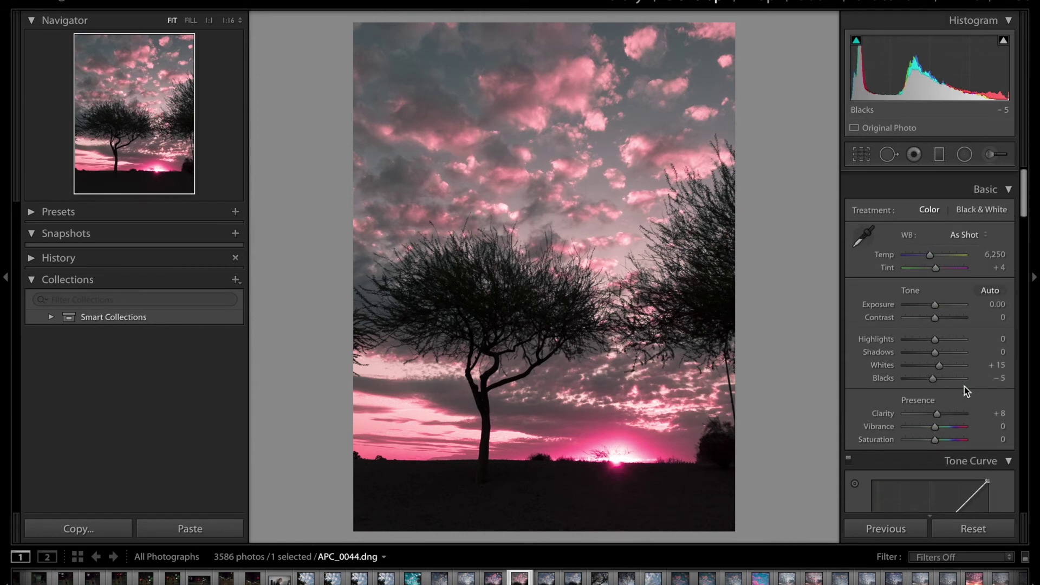
{"action": "scroll", "coordinate": [964, 386], "scroll_direction": "down", "scroll_amount": 1}
{"action": "mouse_move", "coordinate": [935, 256]}
{"action": "left_mouse_down"}
{"action": "mouse_move", "coordinate": [933, 247]}
{"action": "mouse_move", "coordinate": [942, 259]}
{"action": "left_mouse_up"}
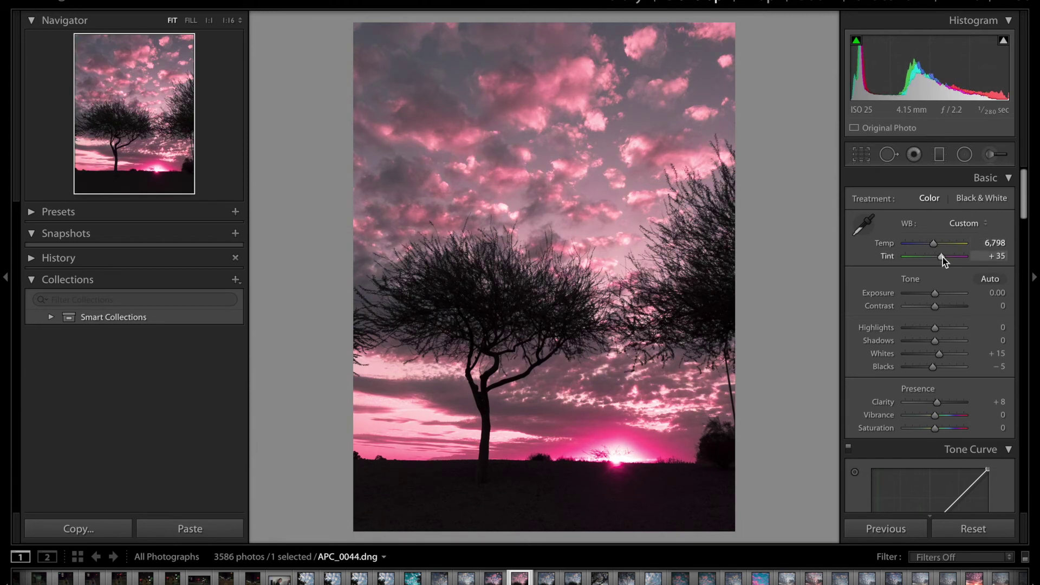
Reduce the HSL saturation of orange to -51 and of yellow to -70.
{"action": "scroll", "coordinate": [942, 388], "scroll_direction": "down", "scroll_amount": 10}
{"action": "scroll", "coordinate": [948, 441], "scroll_direction": "down", "scroll_amount": 1}
{"action": "left_click_drag", "start_coordinate": [939, 435], "coordinate": [917, 450]}
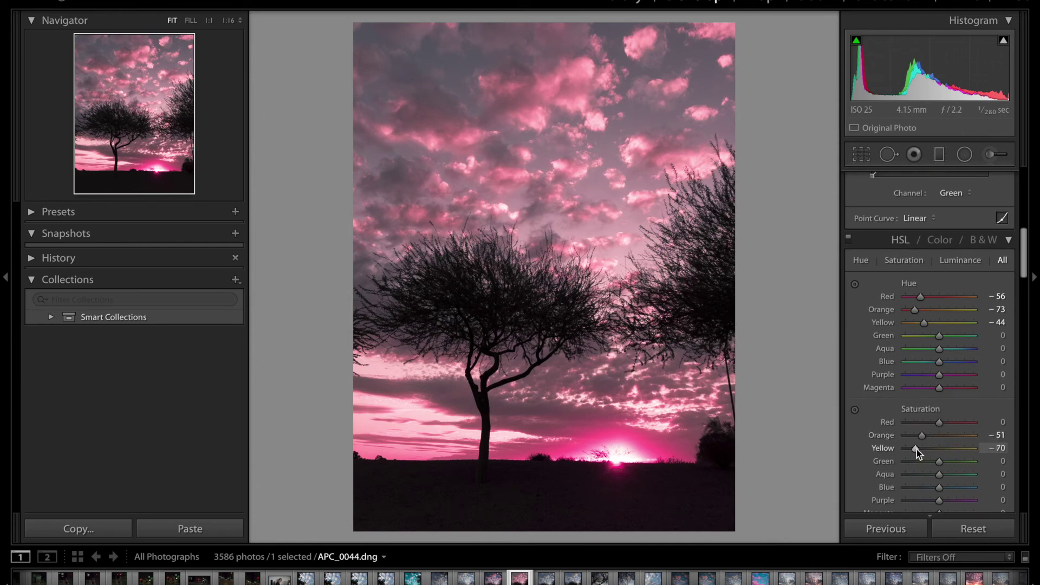
Lower the Camera Calibration saturation to -51 for the red primary and -94 for the blue primary.
{"action": "scroll", "coordinate": [921, 450], "scroll_direction": "down", "scroll_amount": 15}
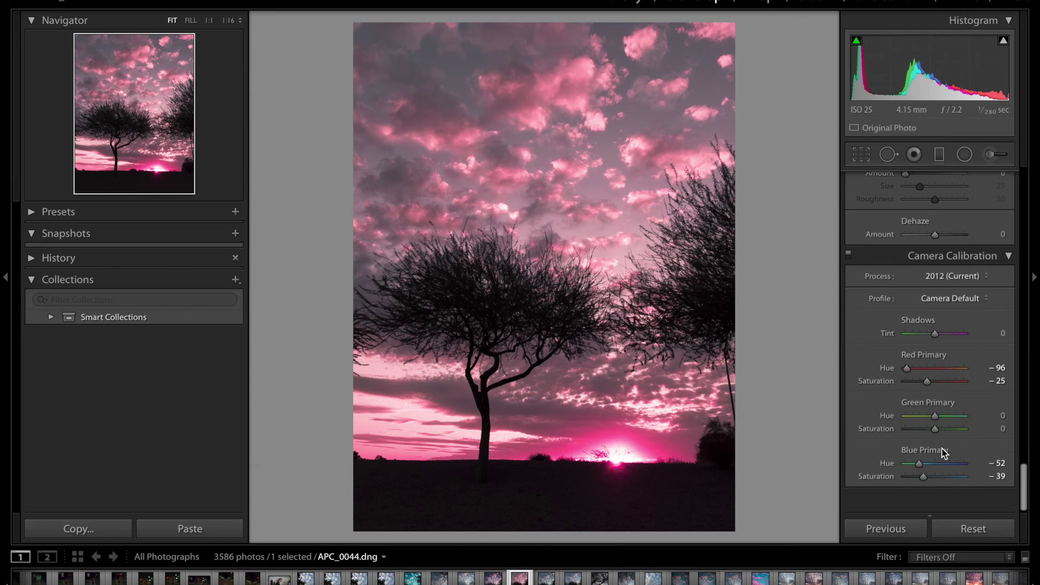
{"action": "scroll", "coordinate": [944, 452], "scroll_direction": "up", "scroll_amount": 1}
{"action": "left_click_drag", "start_coordinate": [924, 400], "coordinate": [920, 403]}
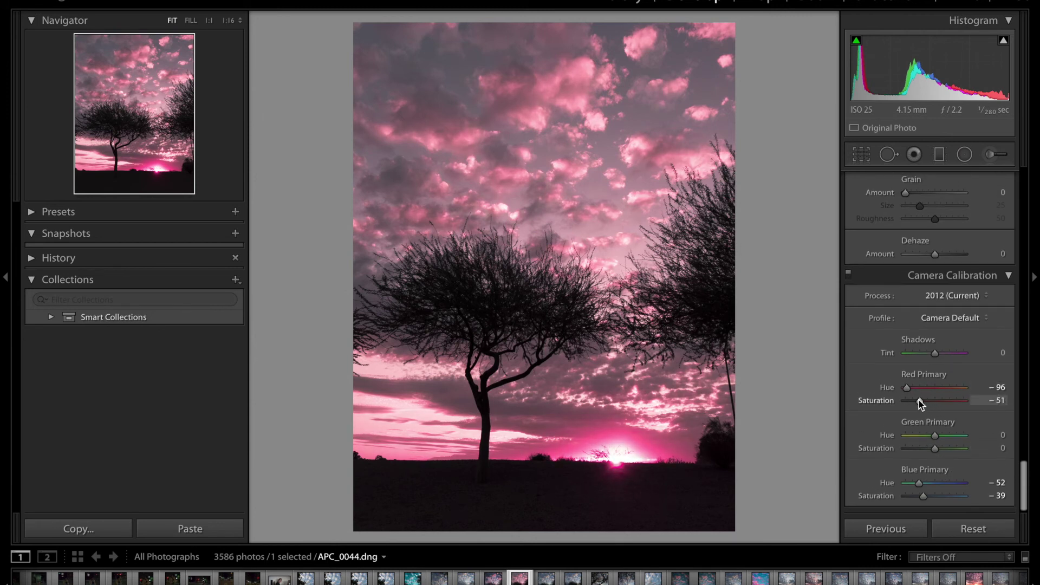
{"action": "left_click_drag", "start_coordinate": [922, 496], "coordinate": [907, 496]}
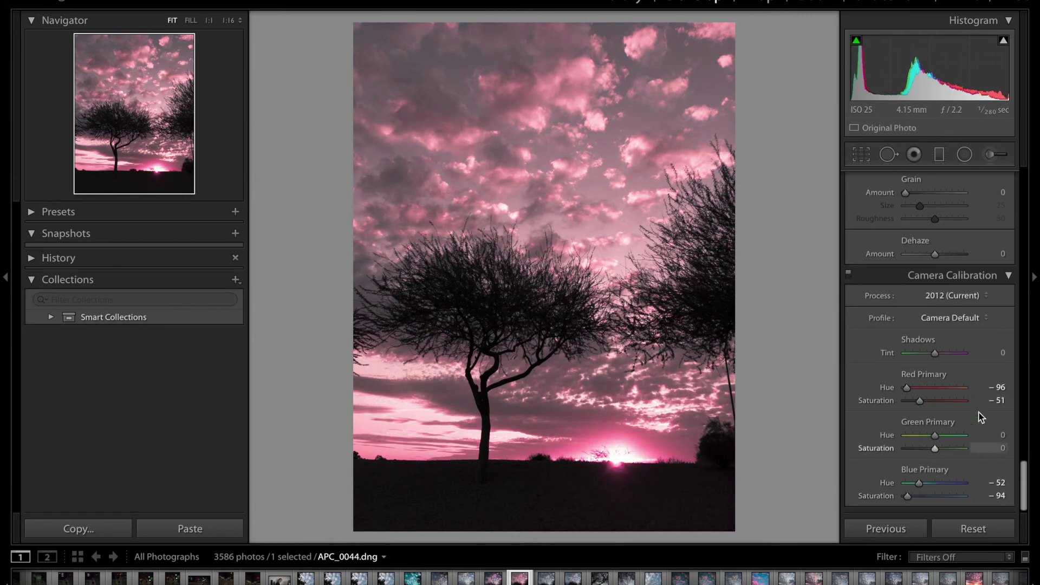
Reset all develop adjustments on the sunset photo APC_0044.dng.
{"action": "scroll", "coordinate": [937, 363], "scroll_direction": "up", "scroll_amount": 15}
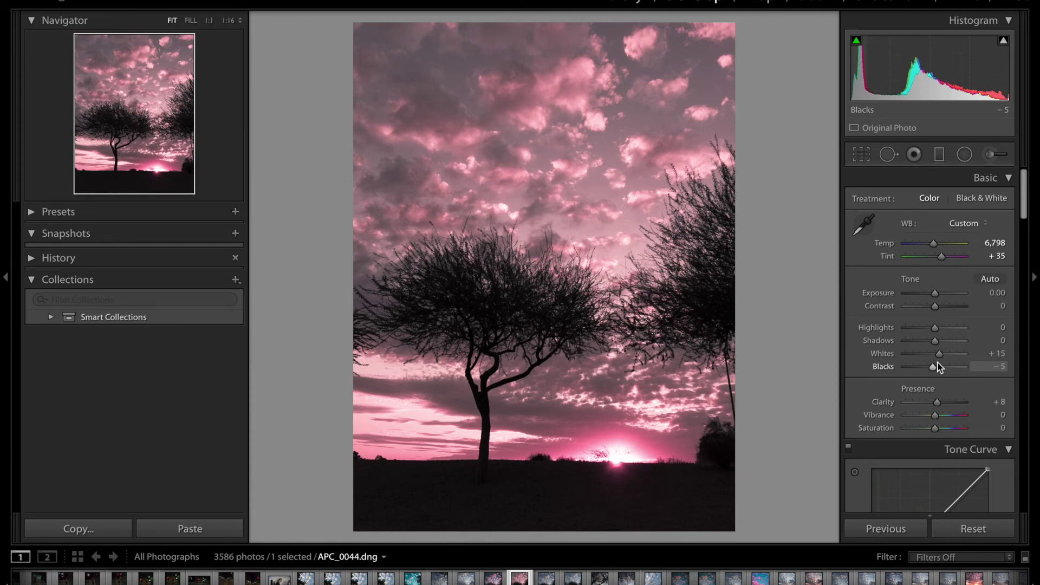
{"action": "left_click", "coordinate": [979, 528]}
Open APC_0044.JPG to examine its sunset colors and develop settings, and return to APC_0044.dng.
{"action": "left_click", "coordinate": [491, 578]}
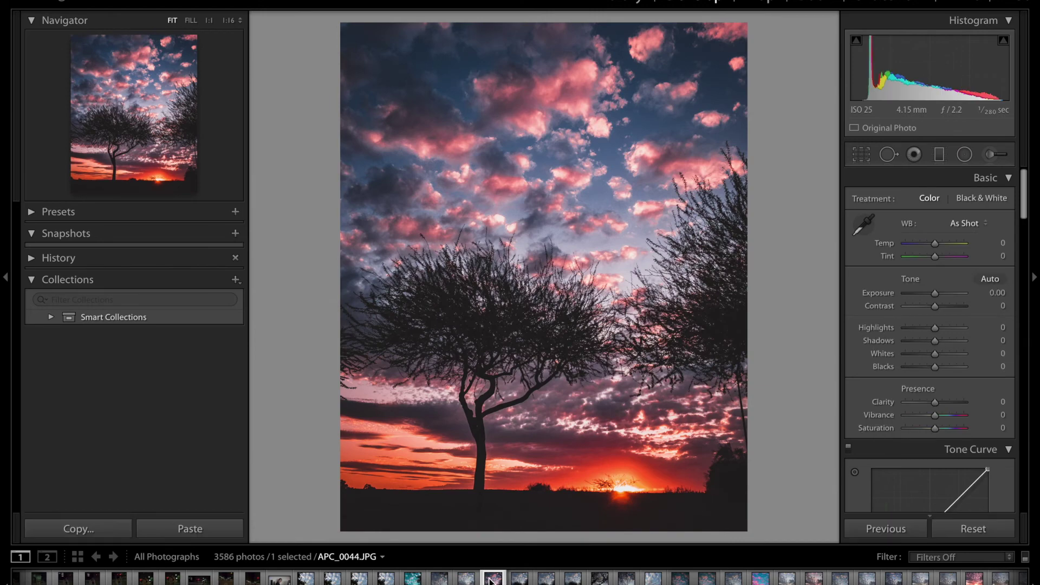
{"action": "left_click_drag", "start_coordinate": [598, 480], "coordinate": [620, 202]}
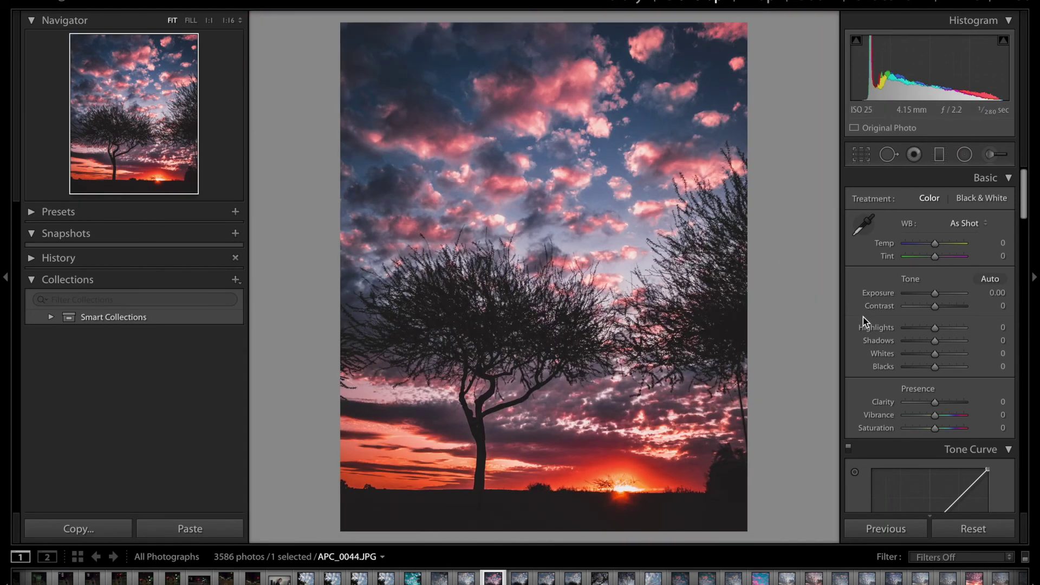
{"action": "scroll", "coordinate": [937, 273], "scroll_direction": "down", "scroll_amount": 5}
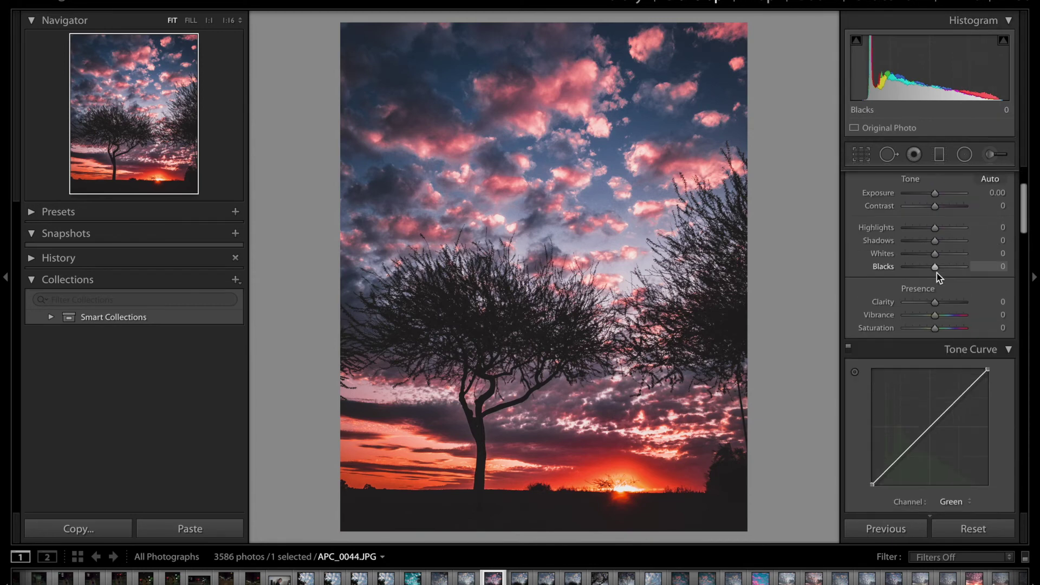
{"action": "scroll", "coordinate": [937, 273], "scroll_direction": "down", "scroll_amount": 10}
{"action": "scroll", "coordinate": [937, 273], "scroll_direction": "up", "scroll_amount": 15}
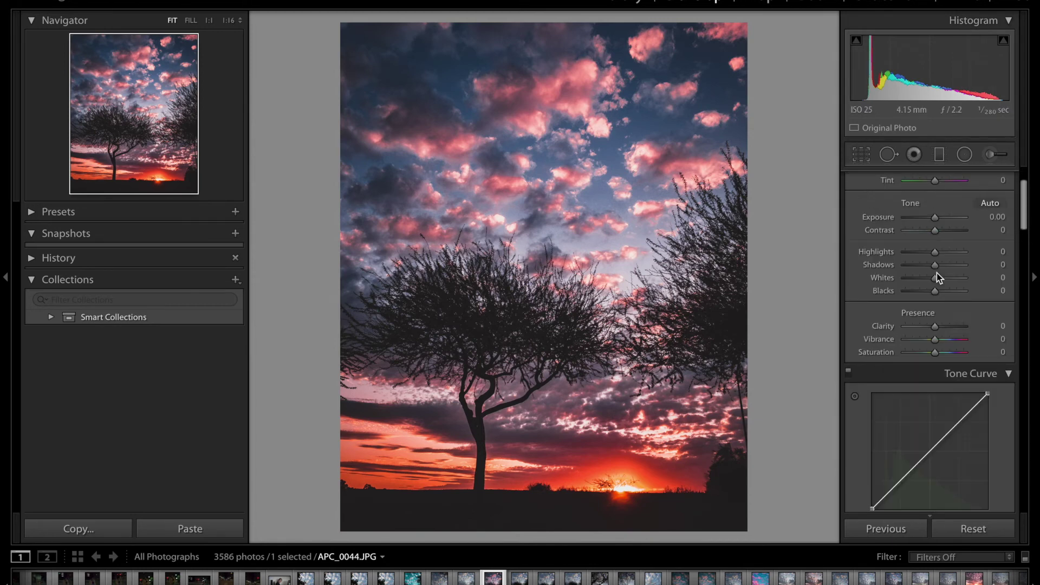
{"action": "left_click", "coordinate": [525, 576]}
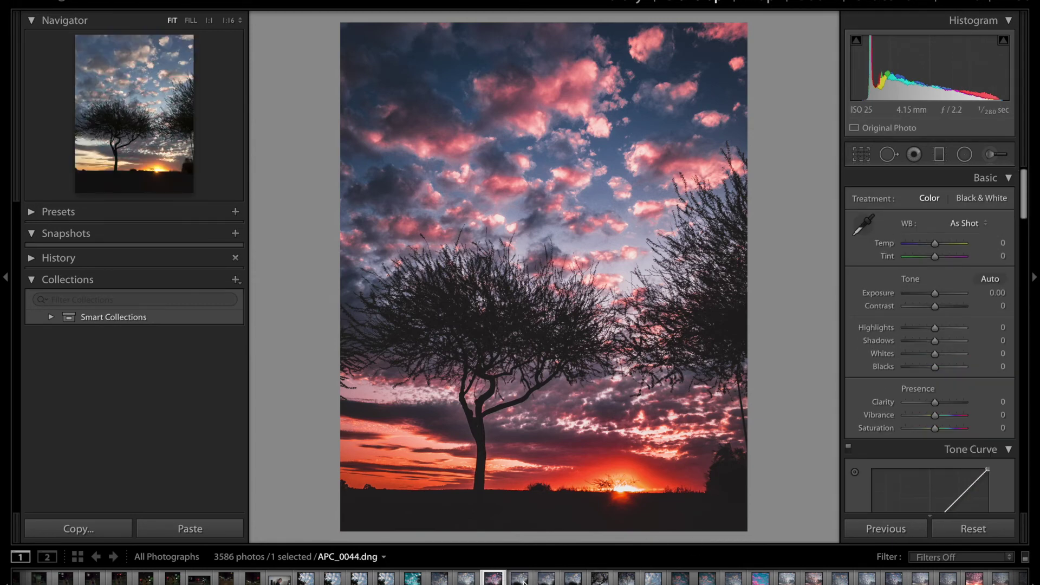